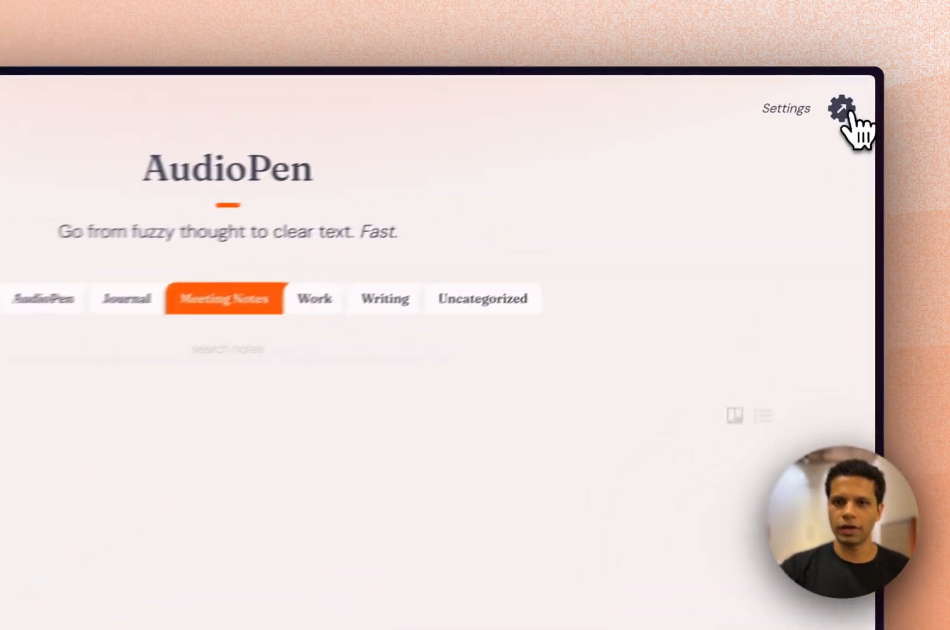
- Open the integrations setup from the AudioPen settings
left_click(857, 93)
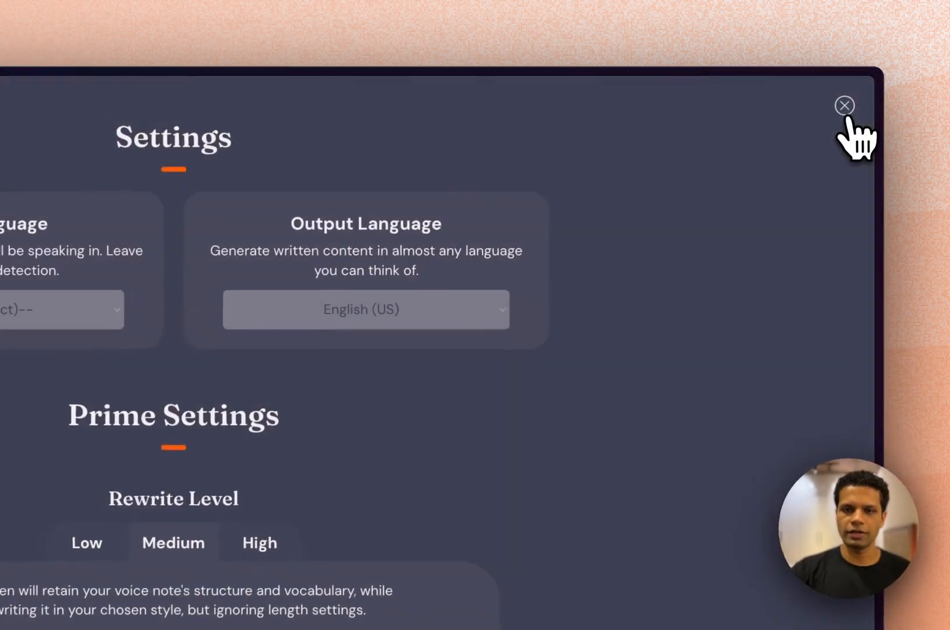
scroll(696, 424, "down", 5)
scroll(700, 420, "down", 6)
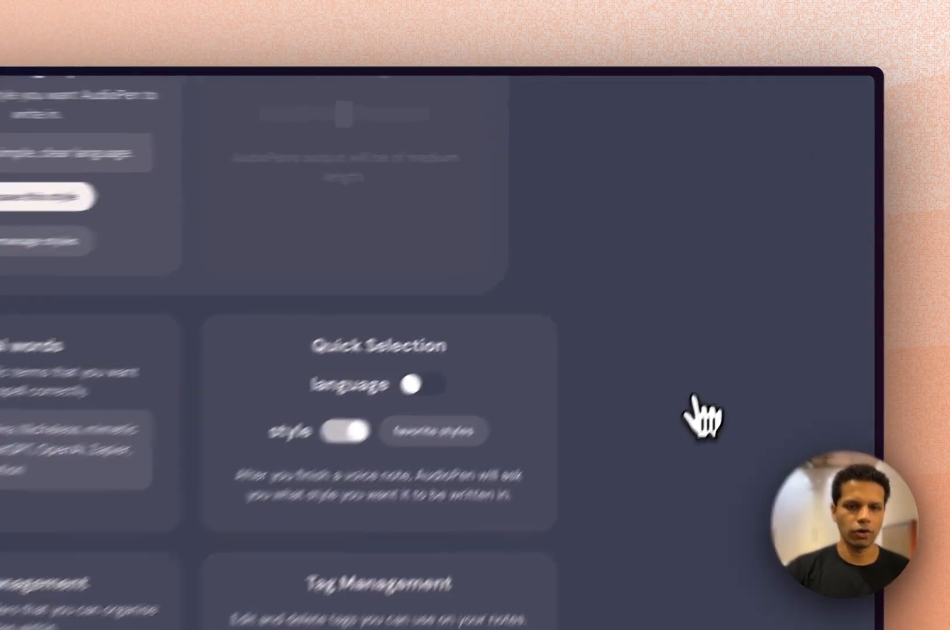
scroll(700, 420, "down", 5)
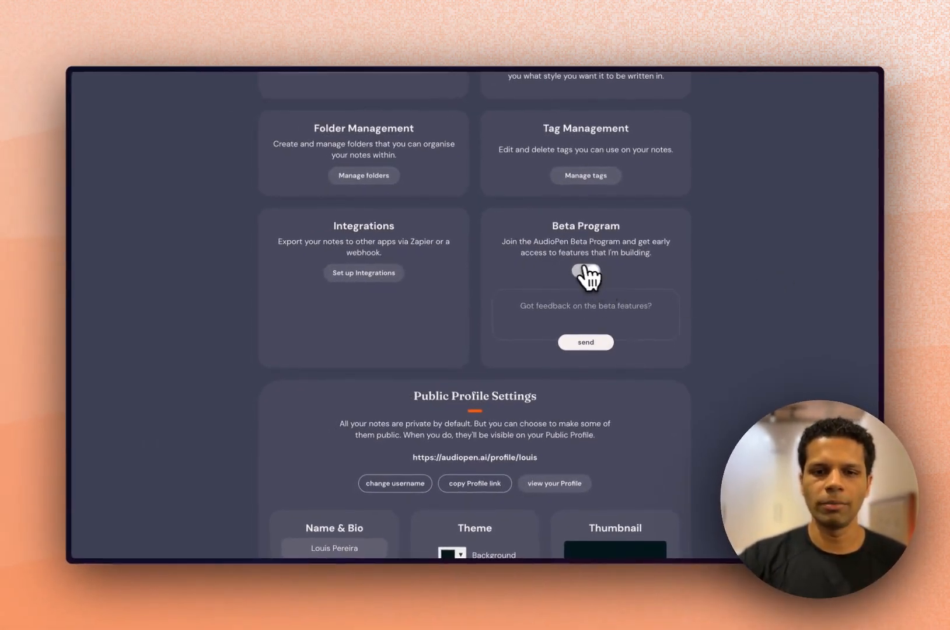
scroll(599, 274, "up", 1)
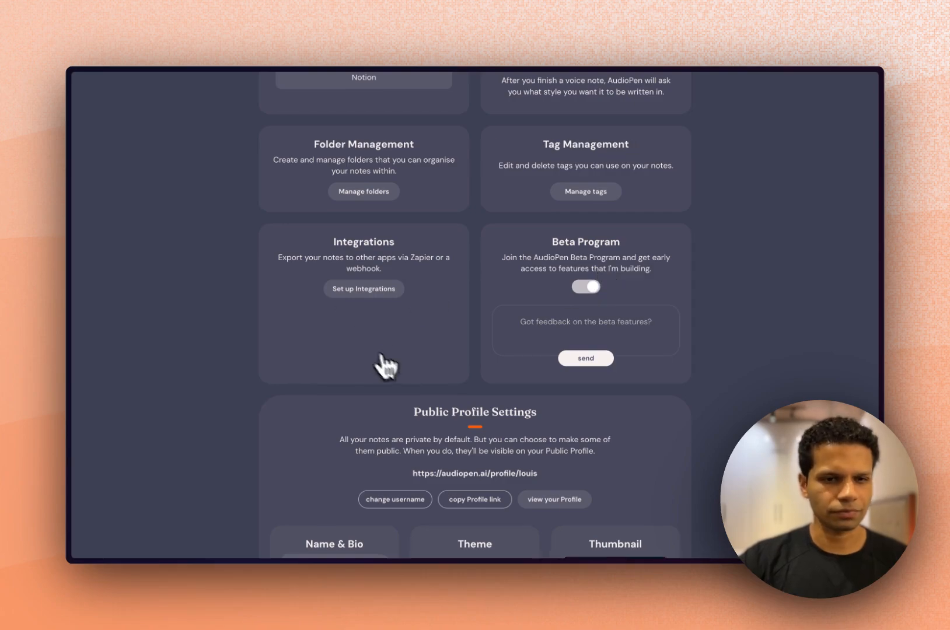
left_click(366, 292)
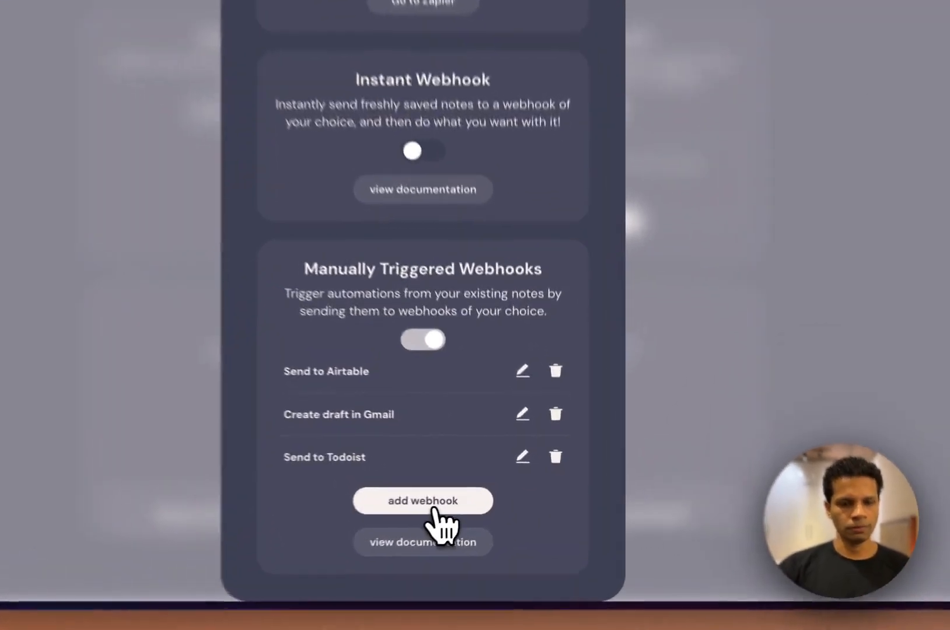
- Start a new manually triggered webhook and name it "Meeting notes to Google Sheets"
left_click(475, 495)
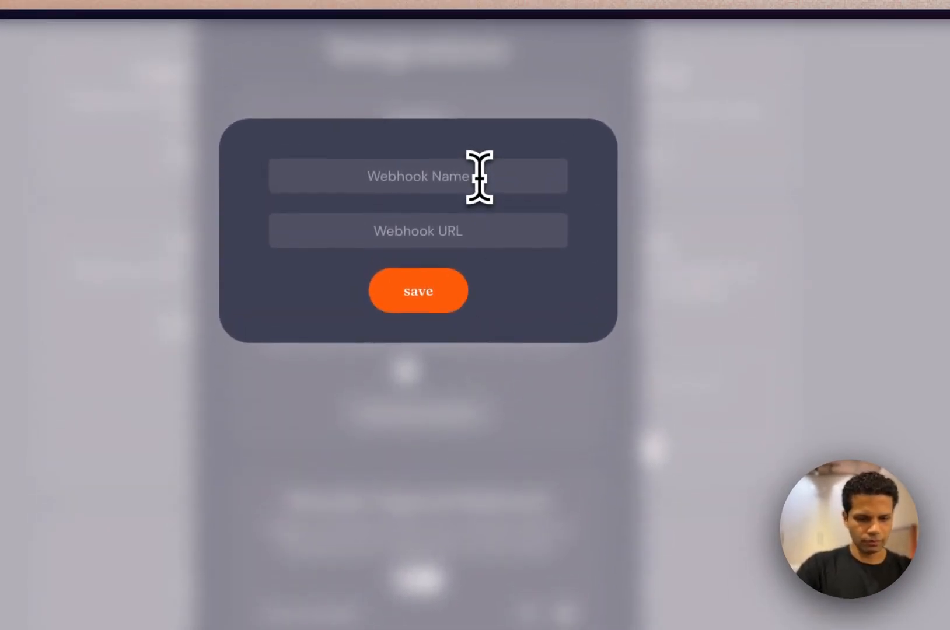
type("Meeting no")
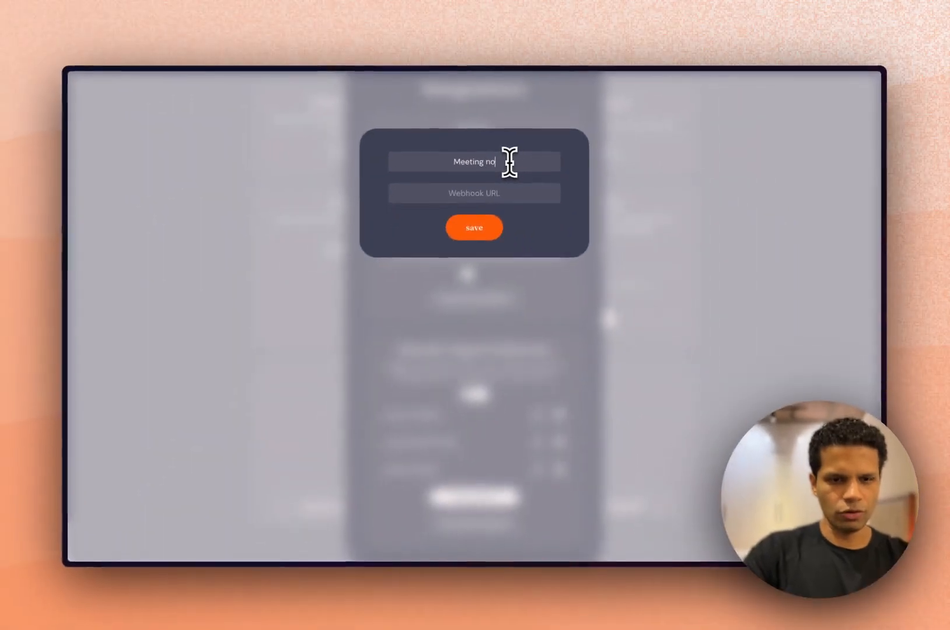
type("tes to Google Sheet")
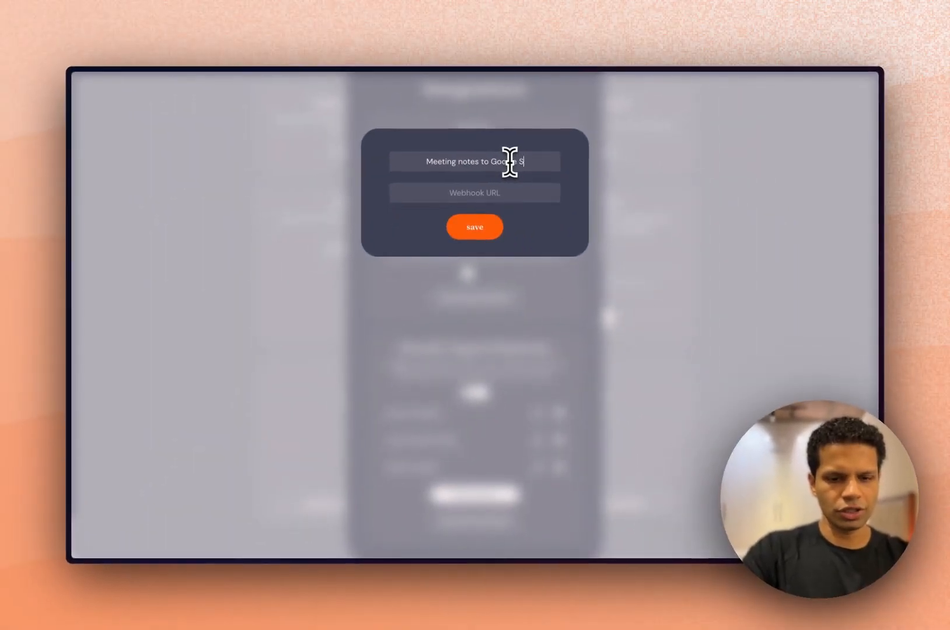
type("s")
left_click(511, 193)
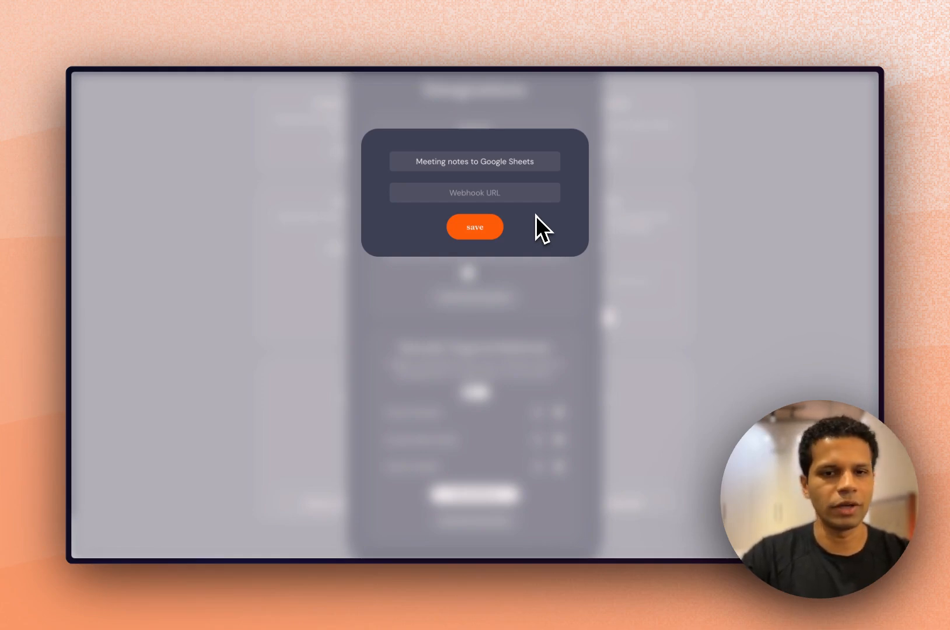
- Switch to Zapier and create a new Zap in the AudioPen folder
mouse_move(73, 280)
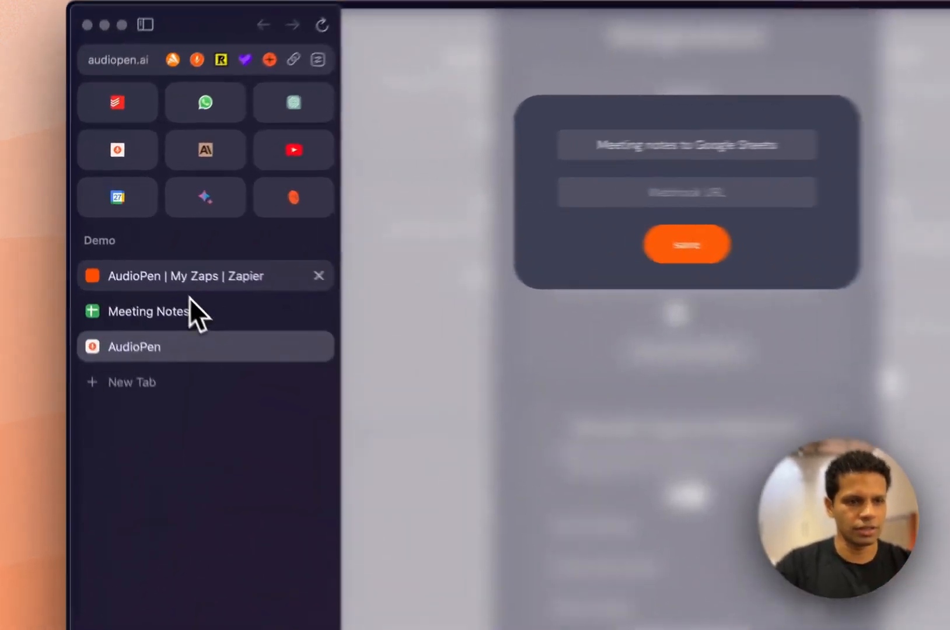
left_click(146, 255)
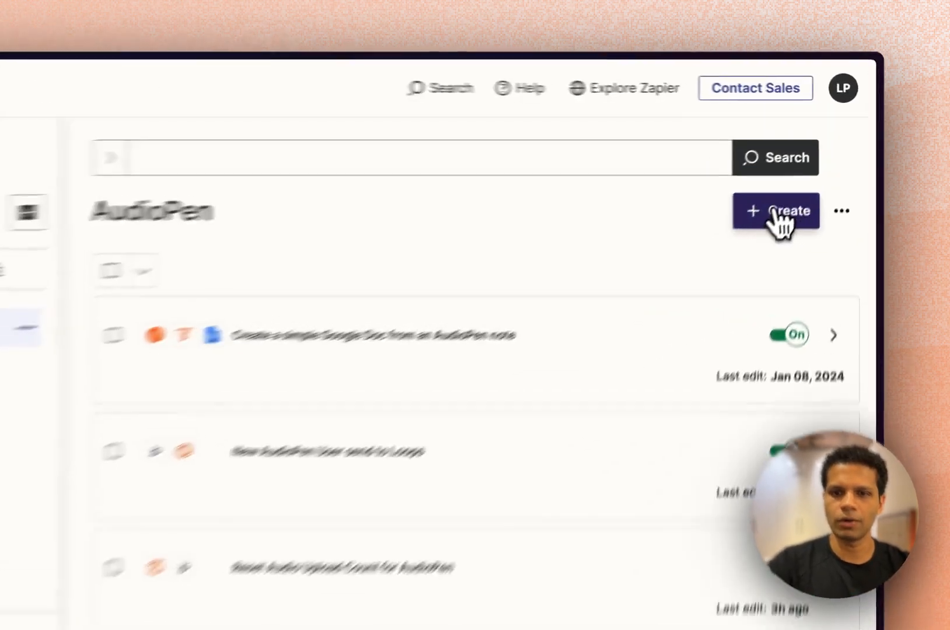
left_click(814, 182)
left_click(771, 214)
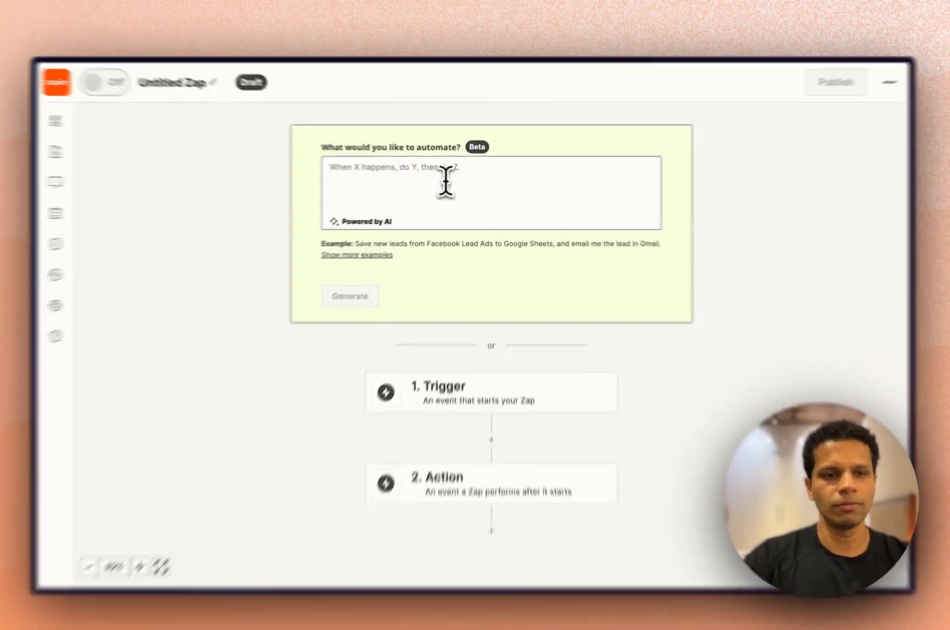
- Generate a Zap from the prompt "Capture webhook and send to Google Sheets" and use the suggested two-step Zap
left_click(450, 182)
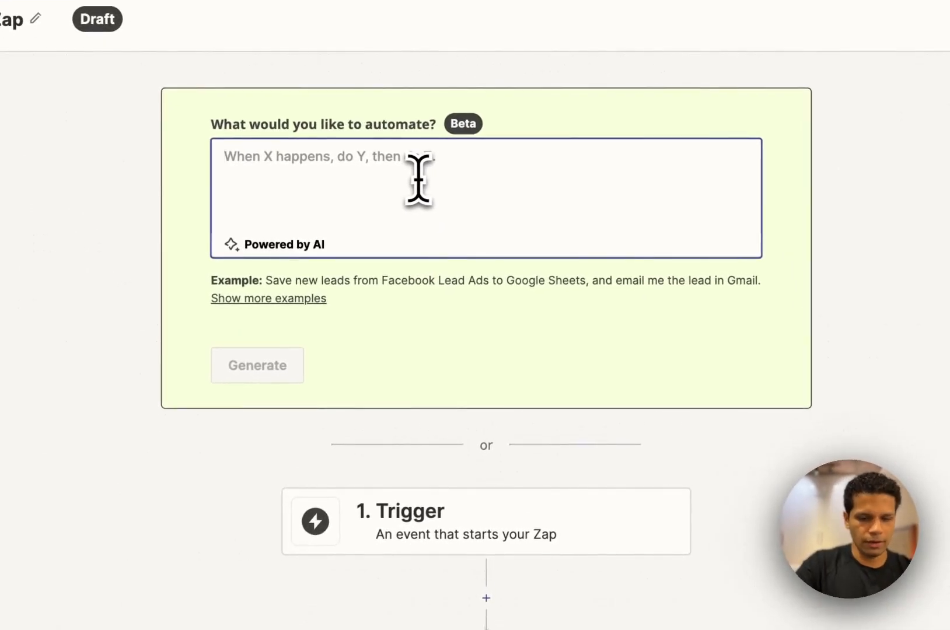
type("Capture w")
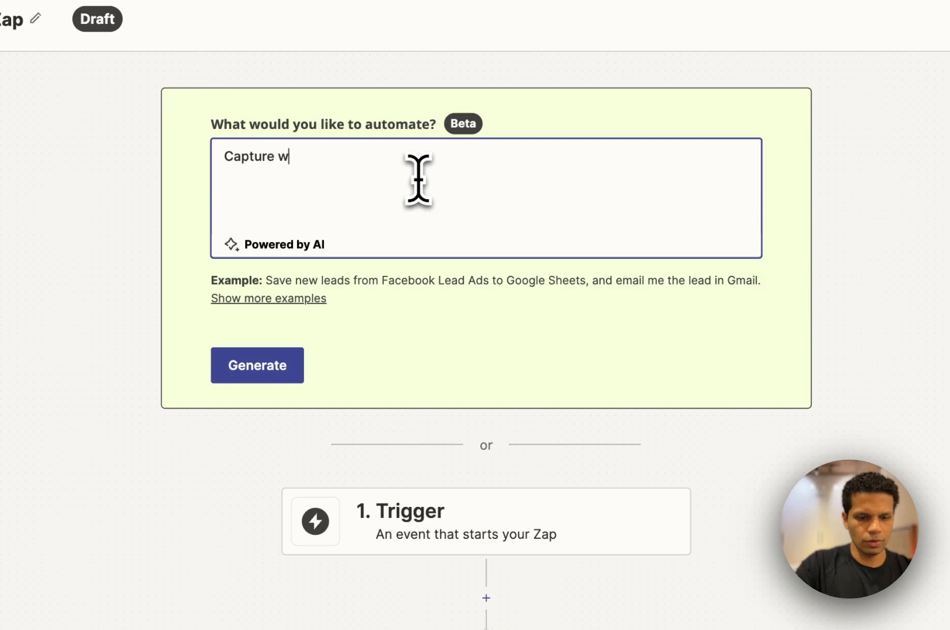
type("ebhook and send t")
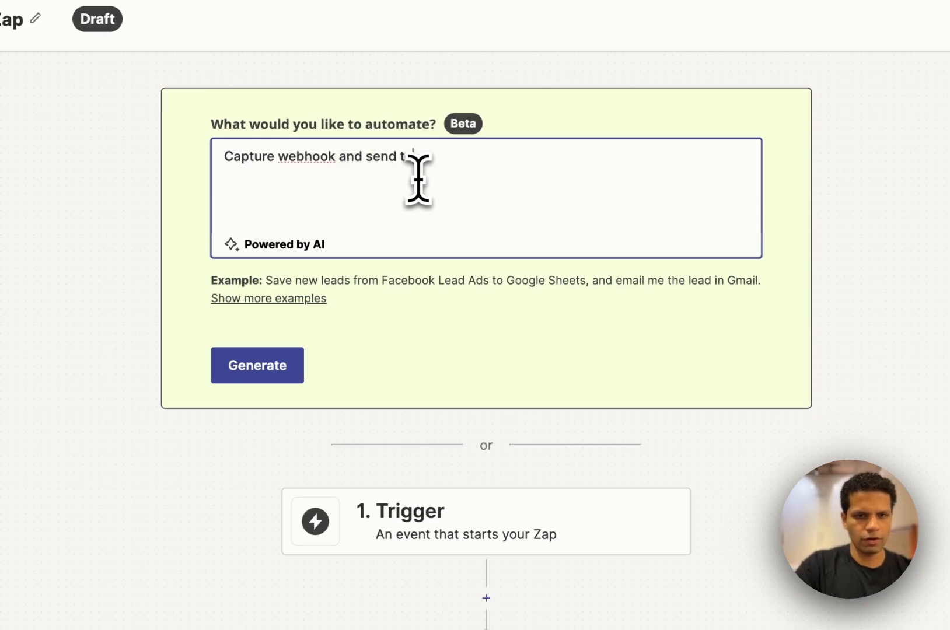
type("o Google Sheets")
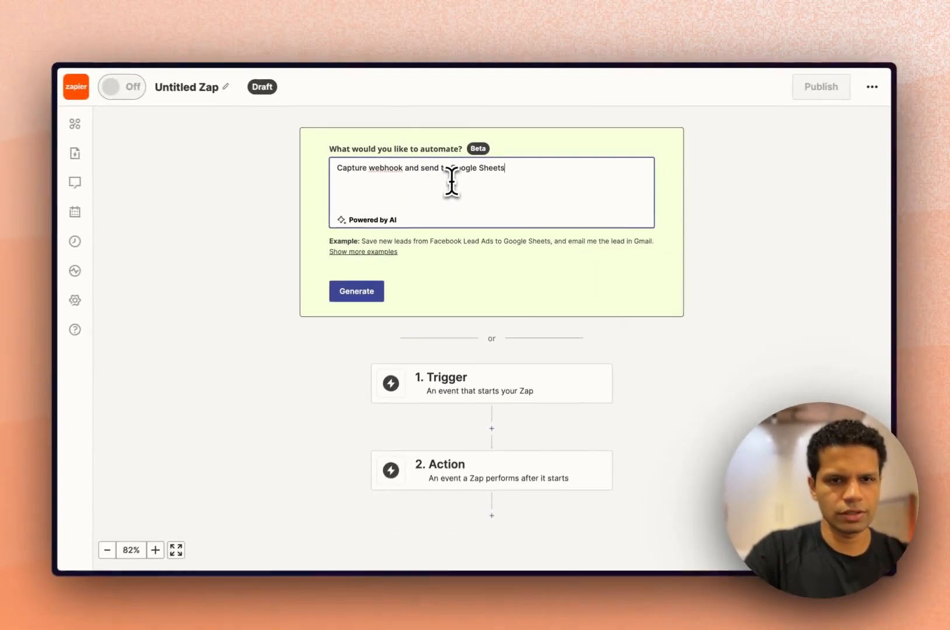
left_click(378, 285)
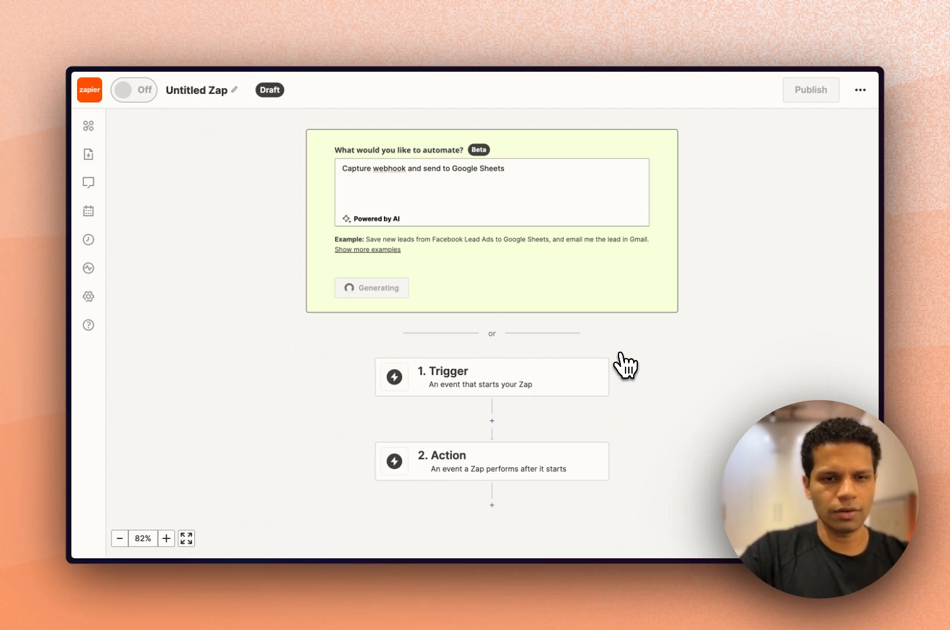
scroll(516, 380, "down", 1)
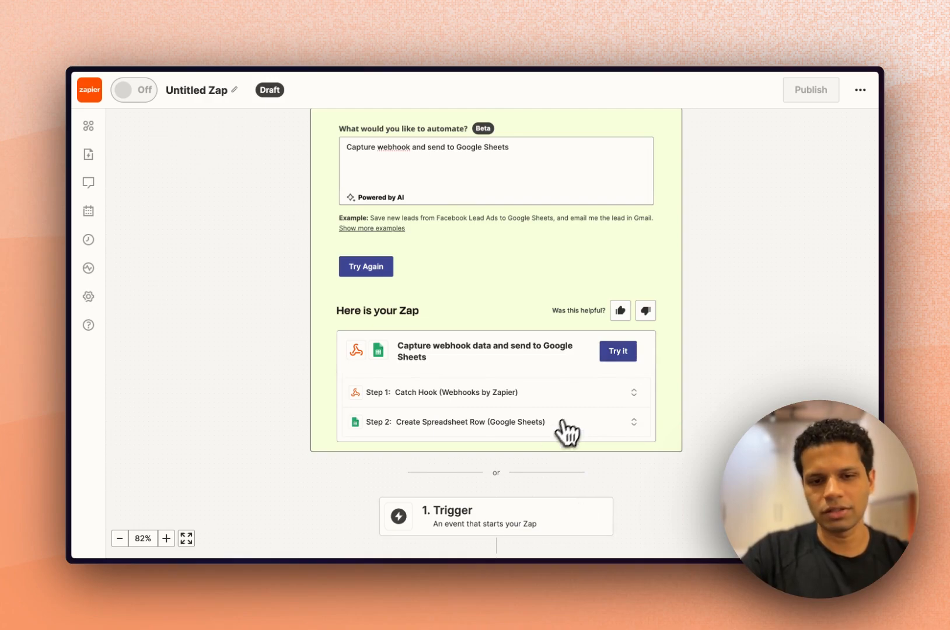
left_click(610, 357)
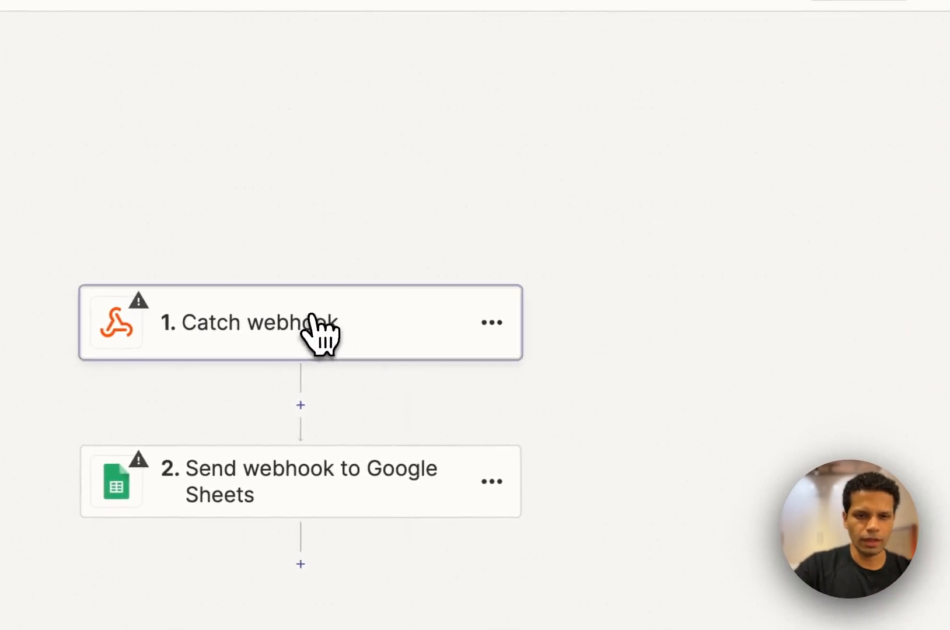
- Copy the webhook URL from the Zap's Catch webhook trigger, paste it as the new webhook's URL in AudioPen and save the webhook
left_click(318, 328)
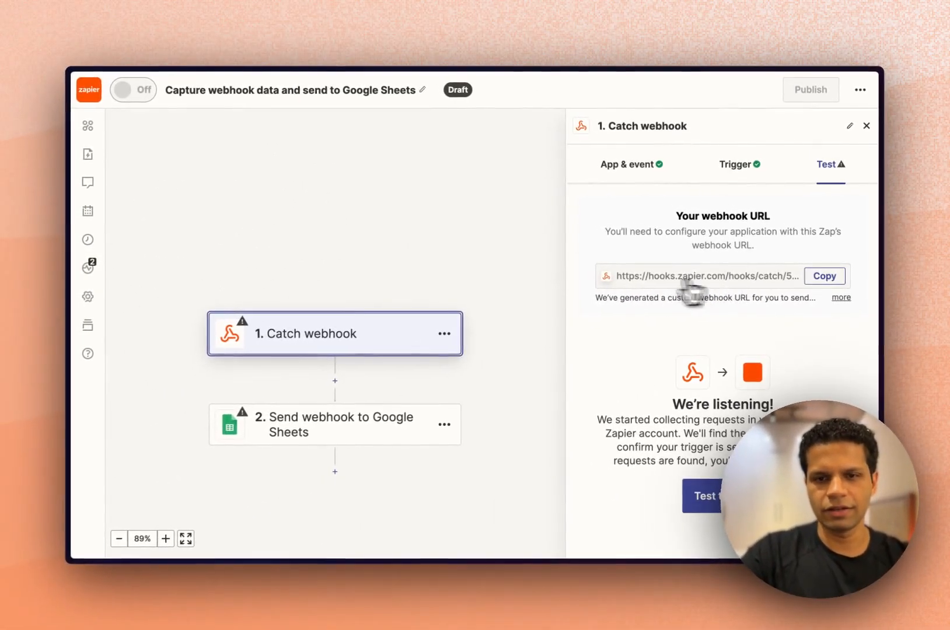
left_click(823, 280)
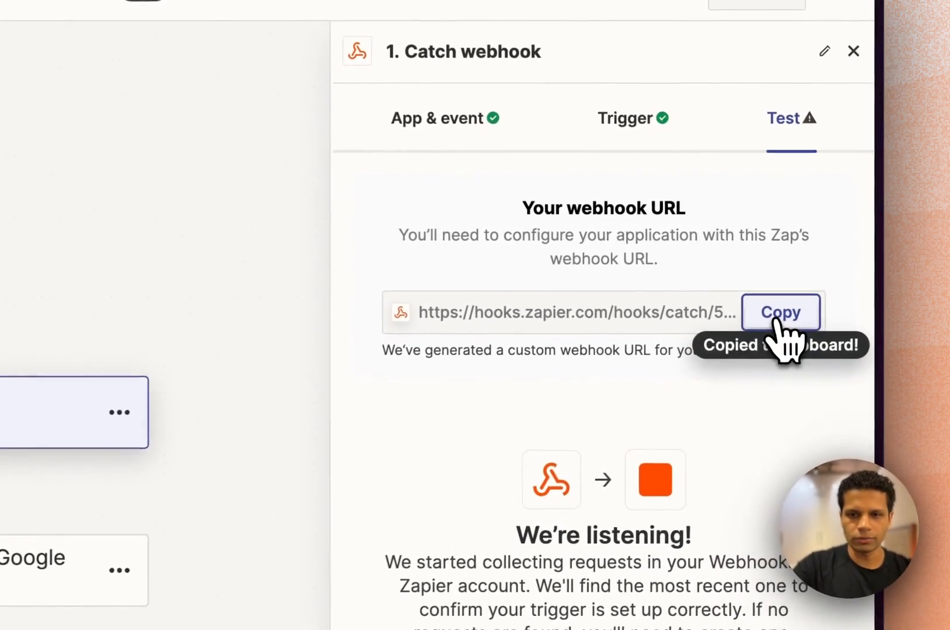
mouse_move(80, 332)
left_click(59, 315)
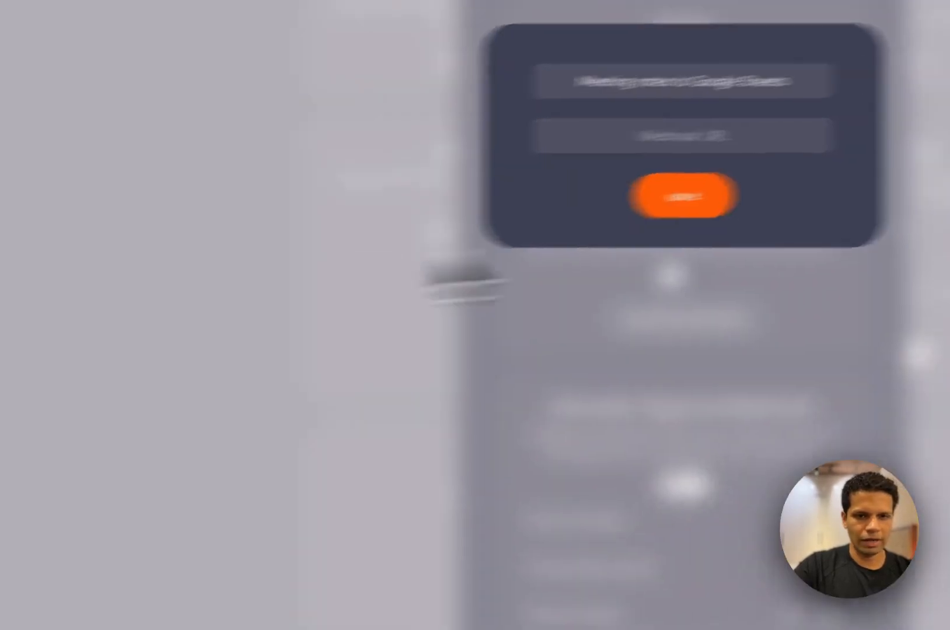
left_click(425, 182)
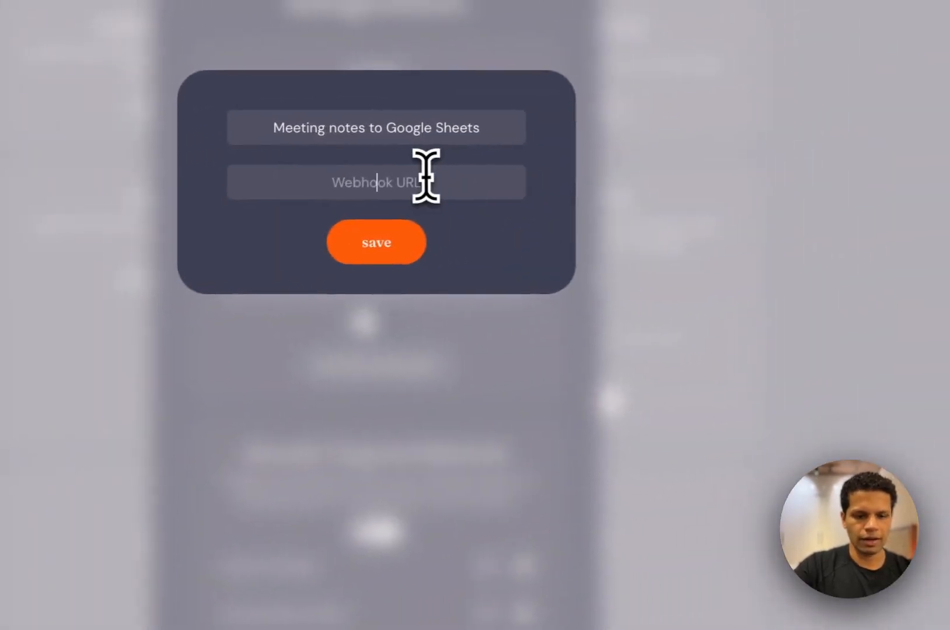
key("ctrl+v")
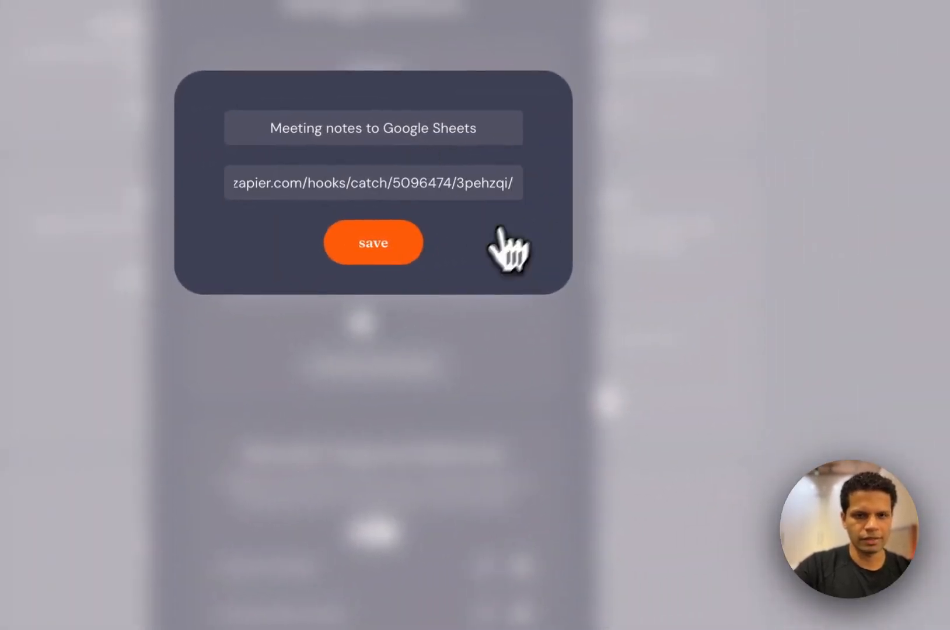
left_click(376, 248)
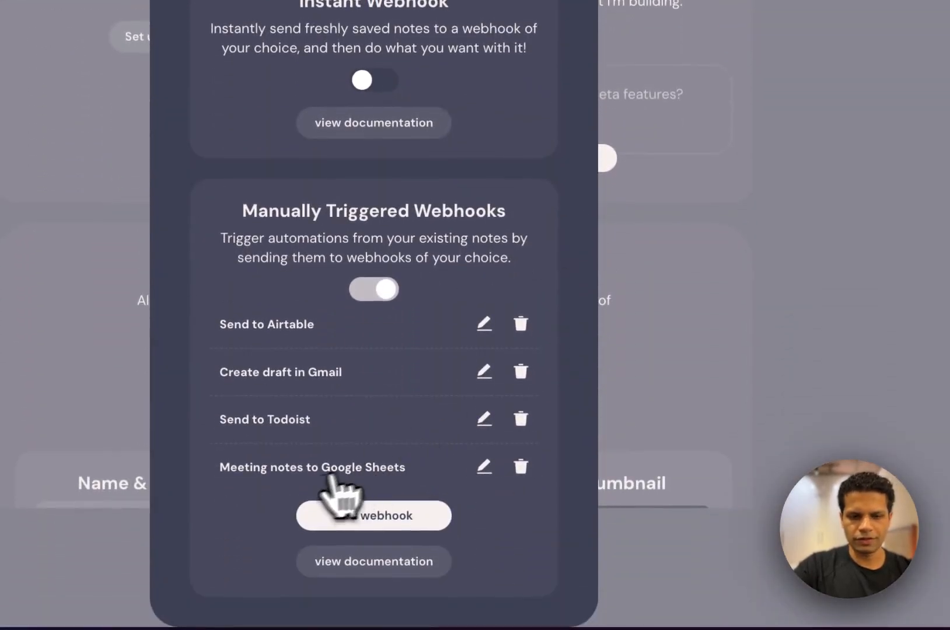
- Leave the integrations and settings and open the "Quarterly Targets Meeting" note
left_click(694, 370)
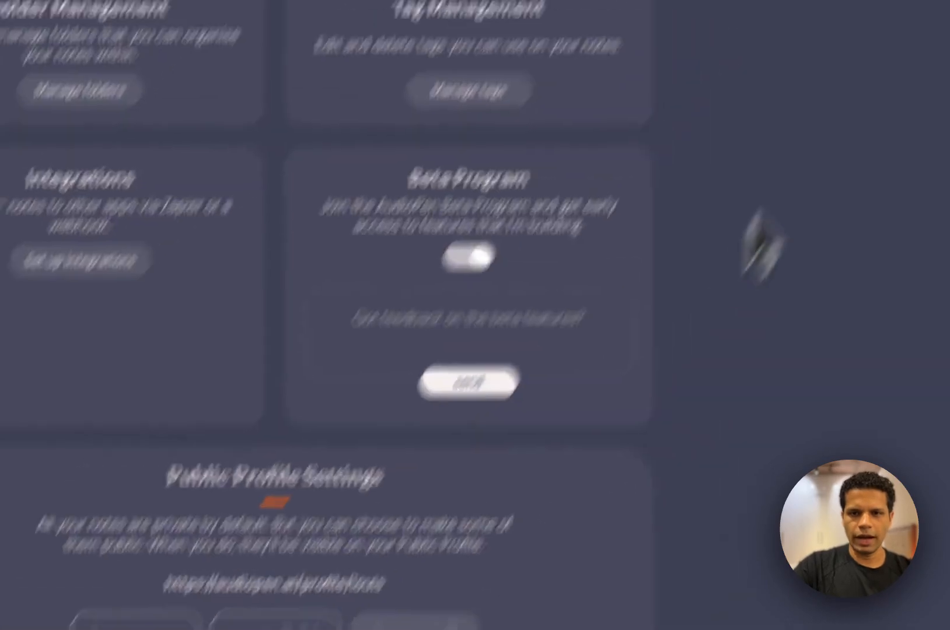
scroll(747, 255, "up", 15)
left_click(849, 89)
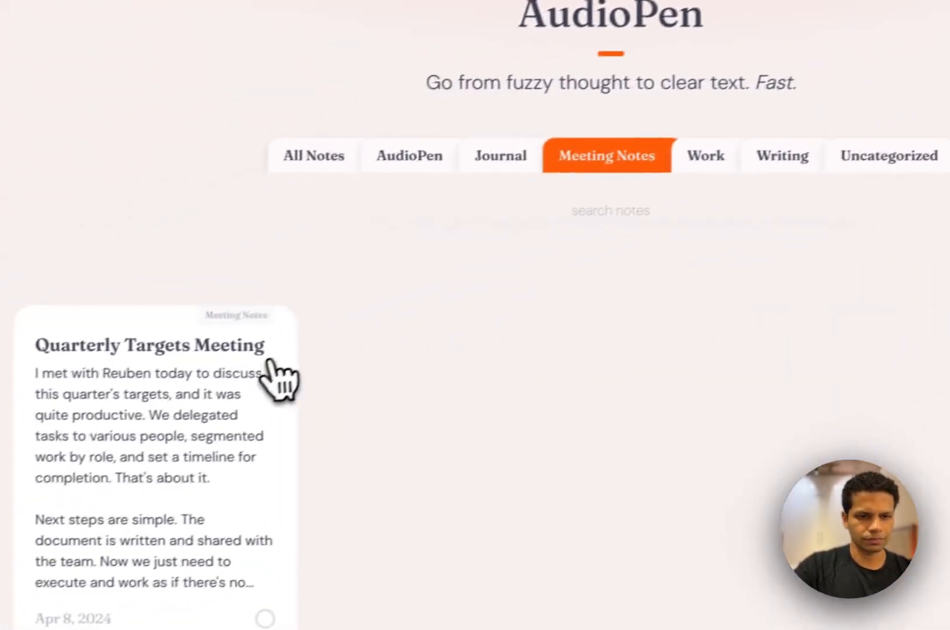
left_click(271, 364)
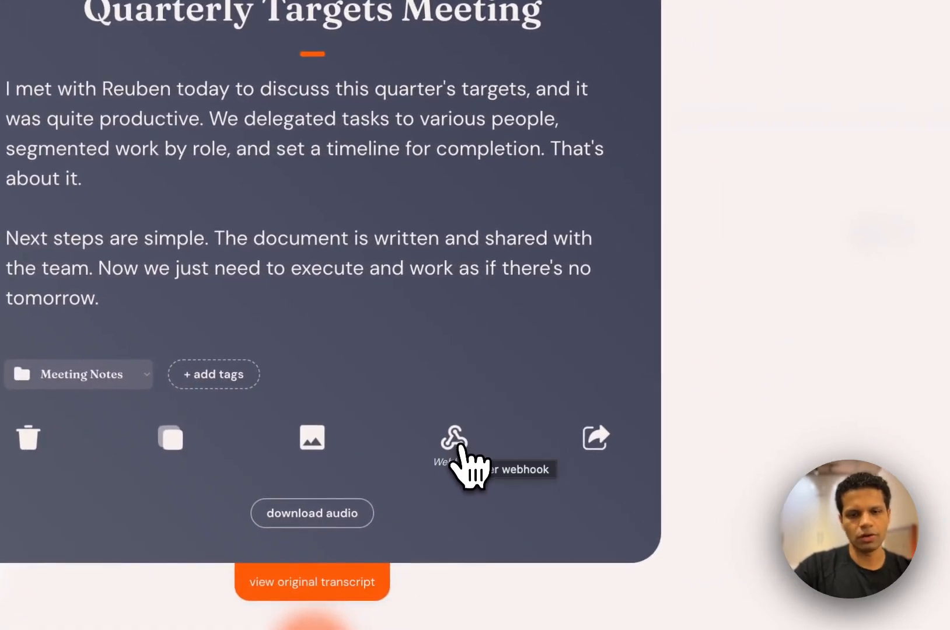
- Send the note through the "Meeting notes to Google Sheets" webhook and close the webhook dialog
left_click(454, 440)
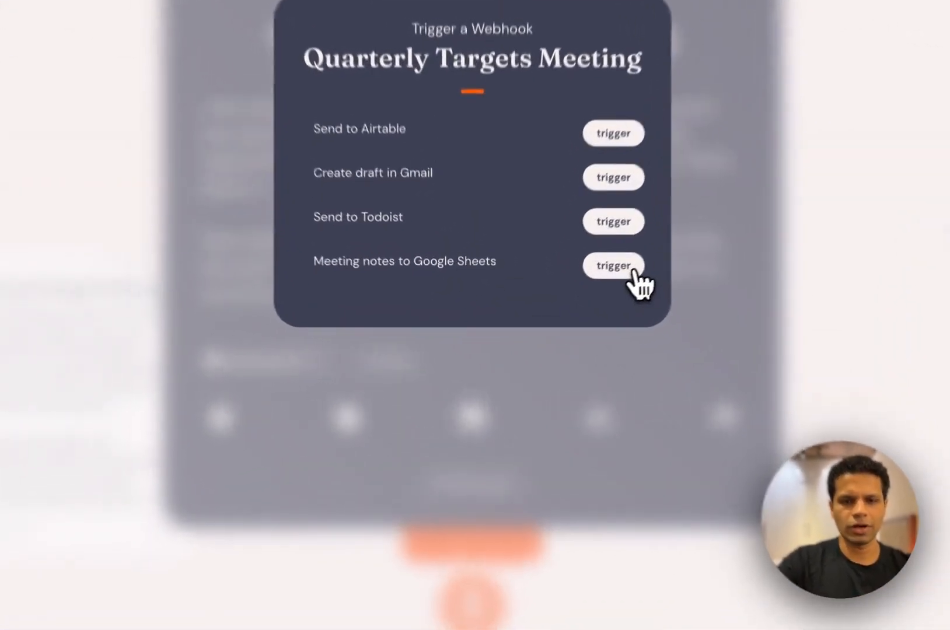
left_click(574, 306)
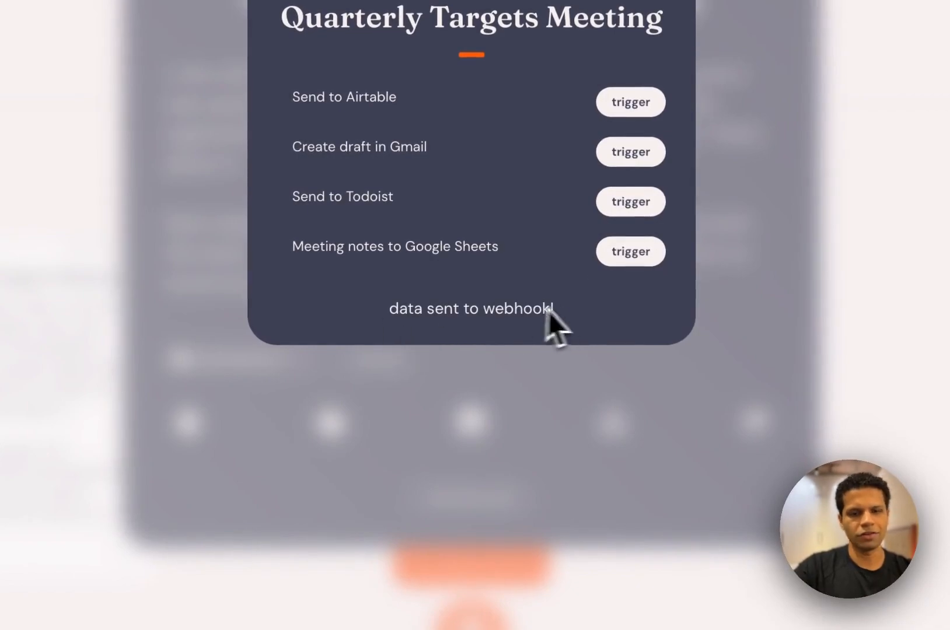
left_click_drag(567, 311, 296, 312)
left_click(477, 391)
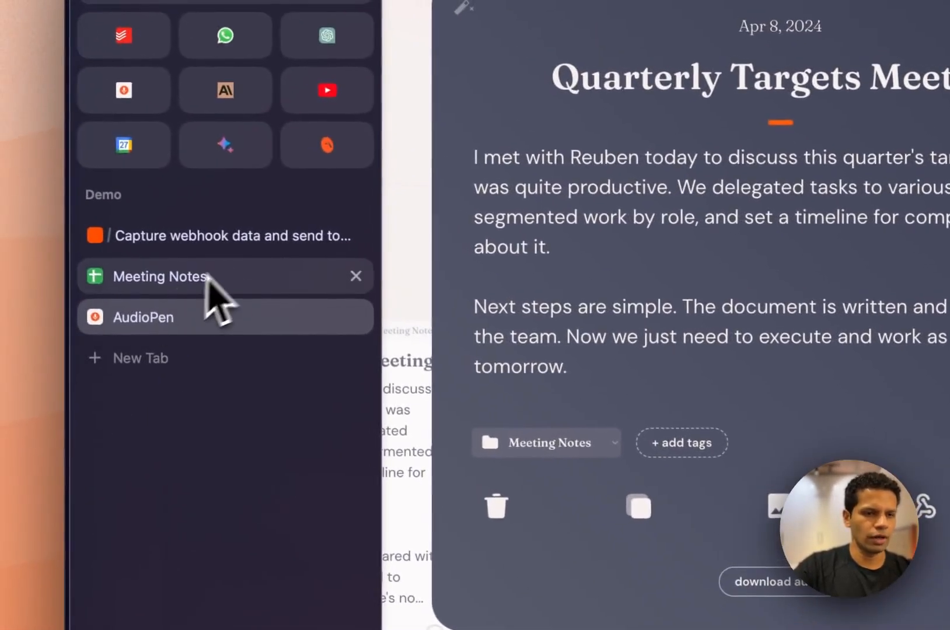
- Switch to Zapier, test the Catch webhook trigger, and return to the note in AudioPen
left_click(233, 250)
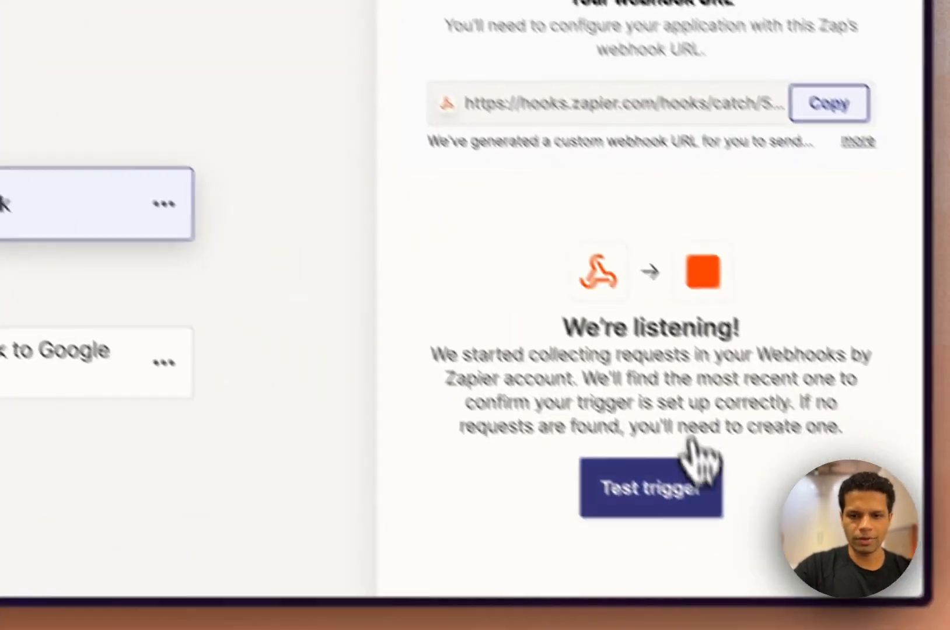
left_click(648, 484)
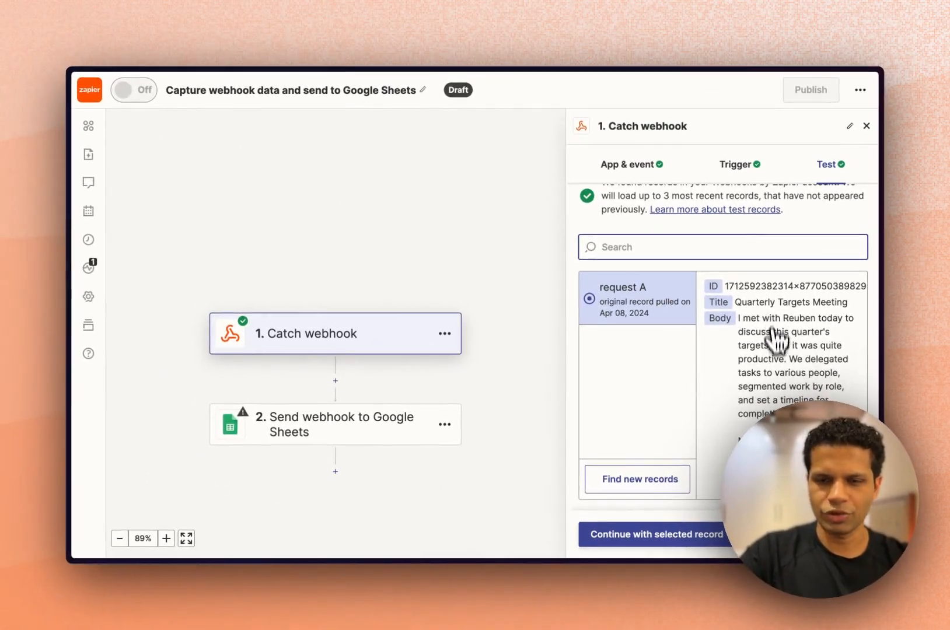
mouse_move(106, 318)
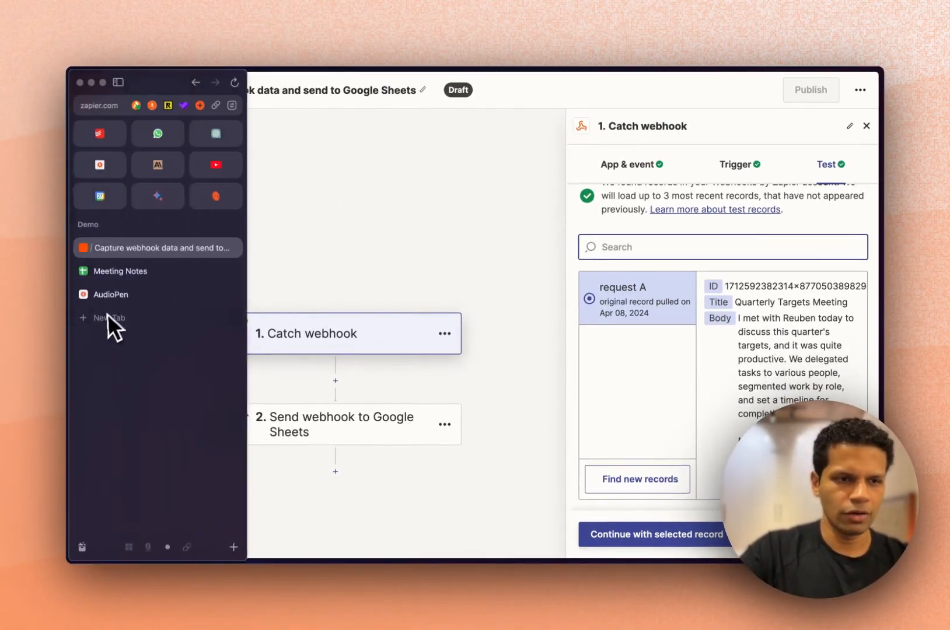
left_click(138, 292)
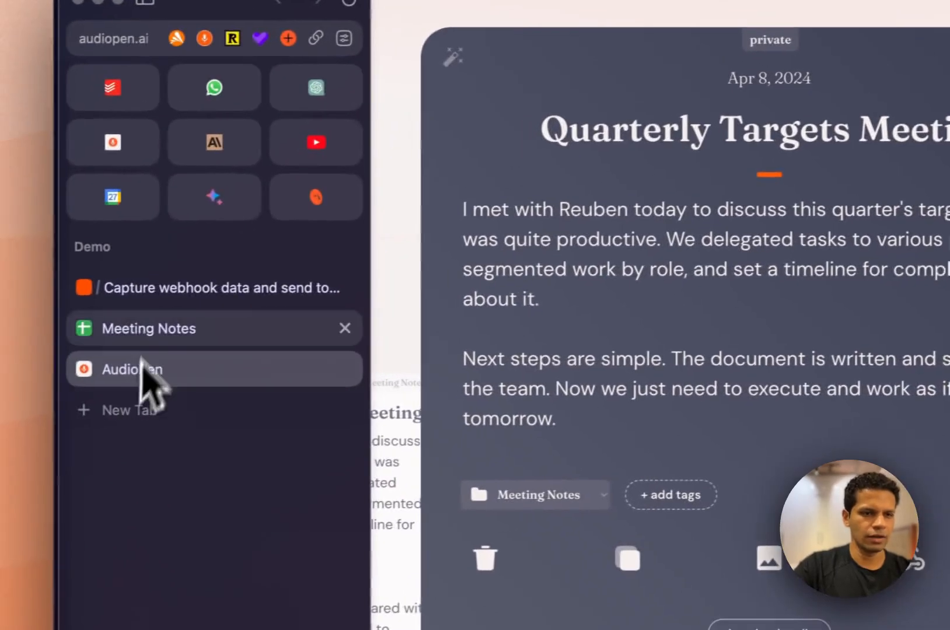
- Switch to Zapier and examine the title, body, original transcript and creation date in the webhook's test record
left_click(175, 290)
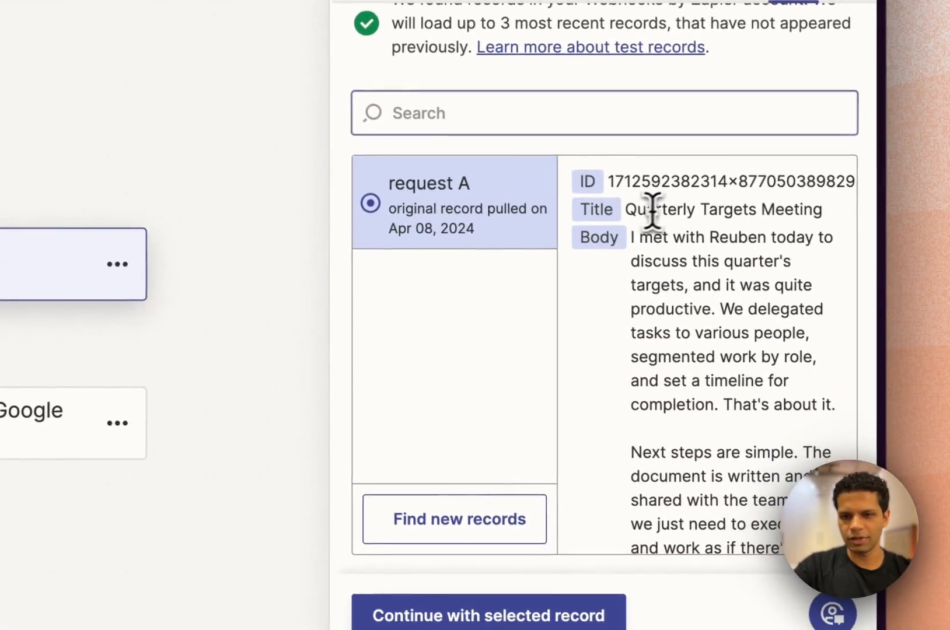
left_click_drag(636, 210, 817, 211)
left_click(814, 215)
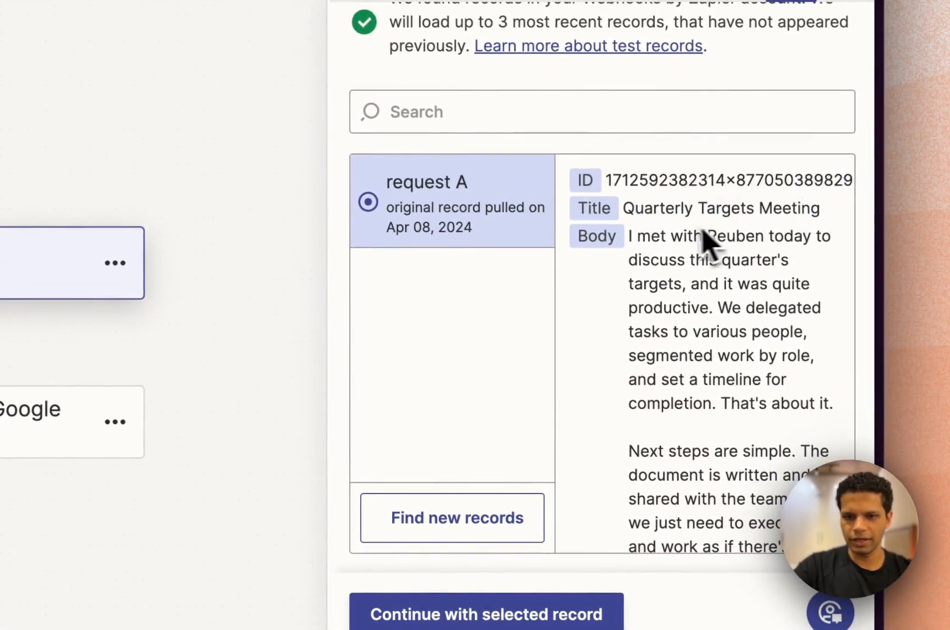
left_click_drag(683, 235, 736, 391)
left_click(736, 389)
scroll(736, 390, "down", 10)
scroll(741, 410, "up", 3)
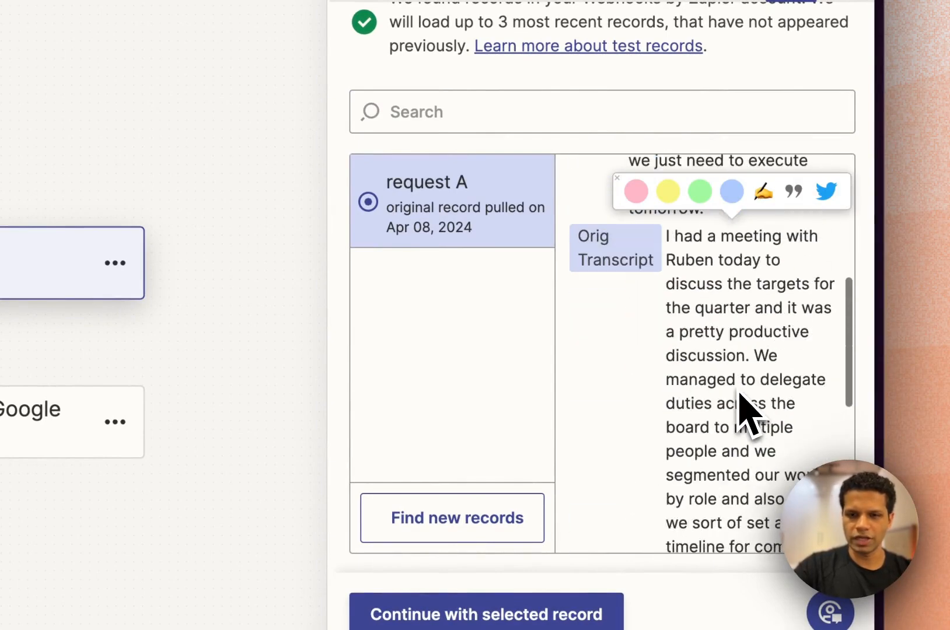
left_click_drag(699, 279, 710, 403)
left_click(710, 402)
scroll(726, 444, "down", 5)
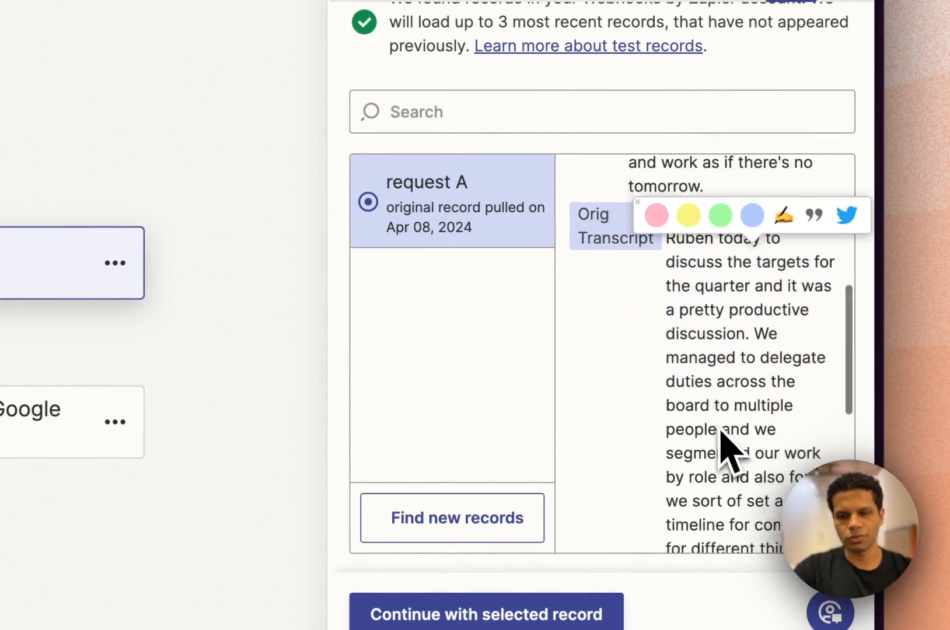
scroll(721, 431, "down", 1)
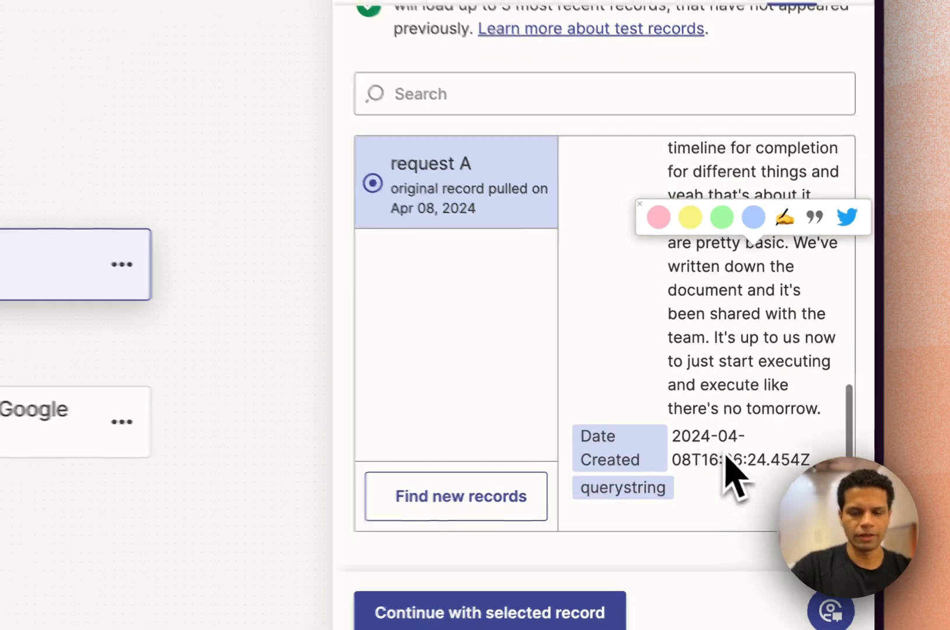
scroll(723, 453, "up", 10)
scroll(770, 362, "down", 5)
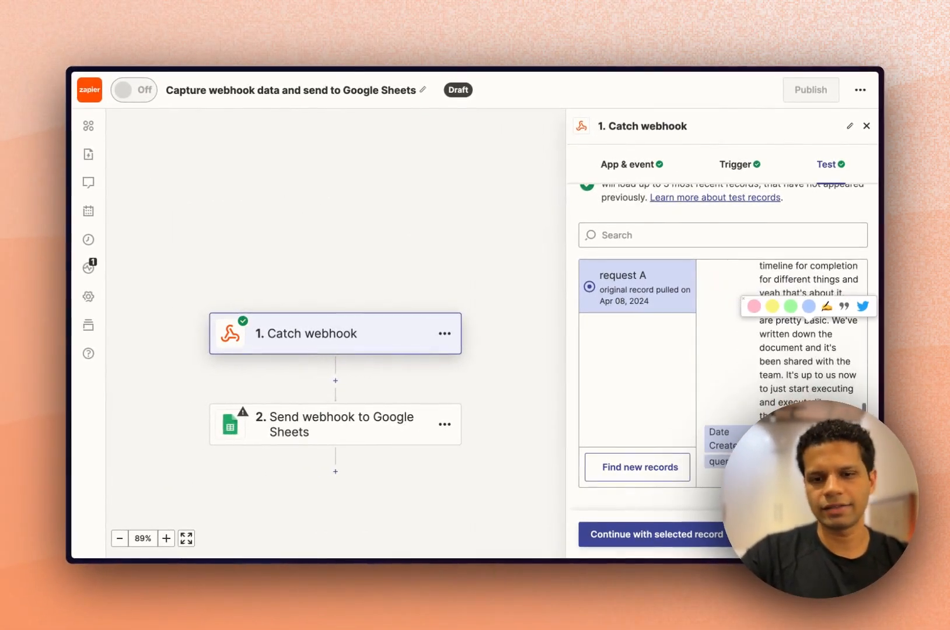
scroll(750, 398, "up", 5)
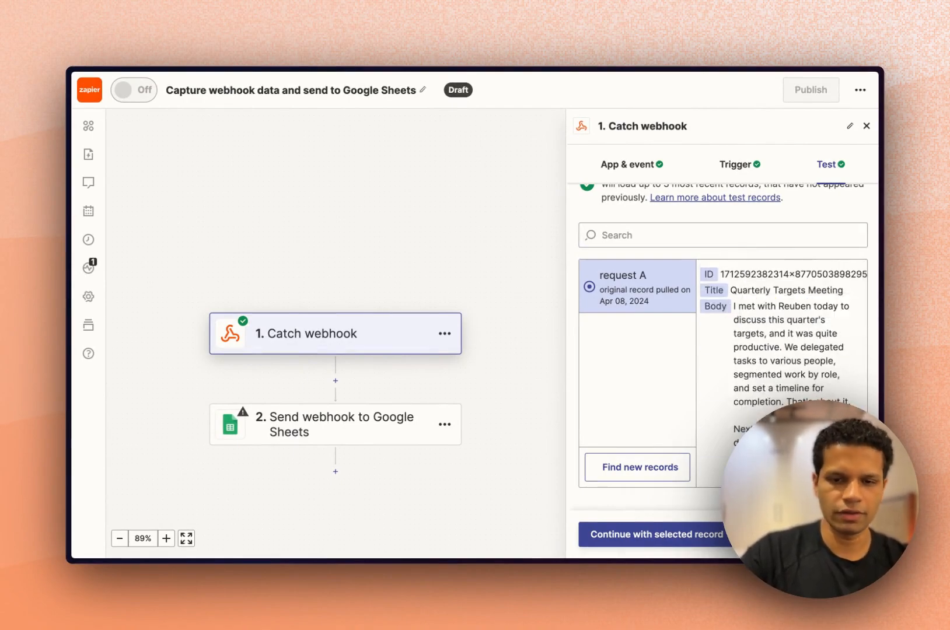
- Continue with the selected test record, keeping the Create Spreadsheet Row event and the connected account for the Google Sheets action
left_click(675, 536)
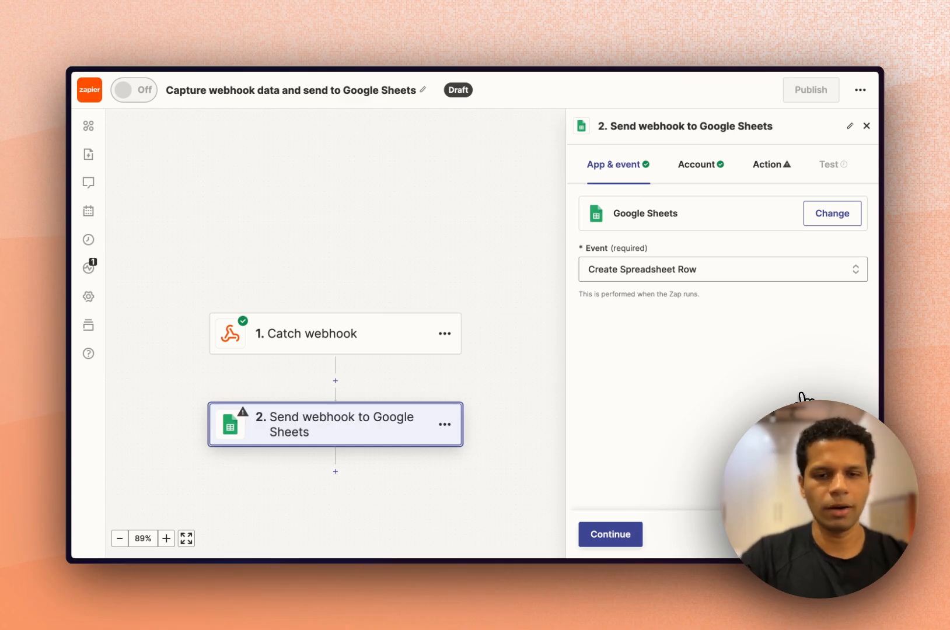
left_click(749, 277)
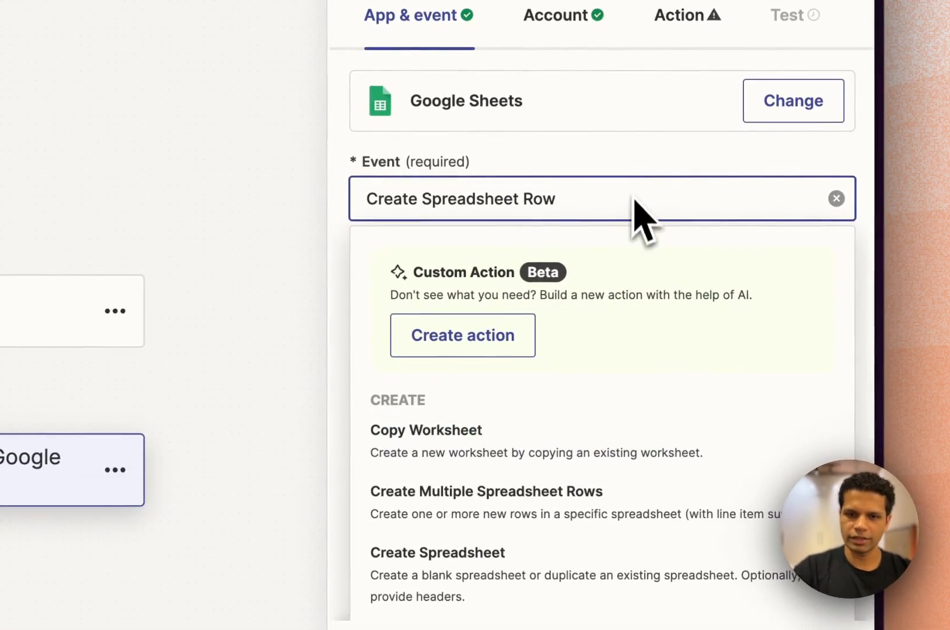
left_click(600, 206)
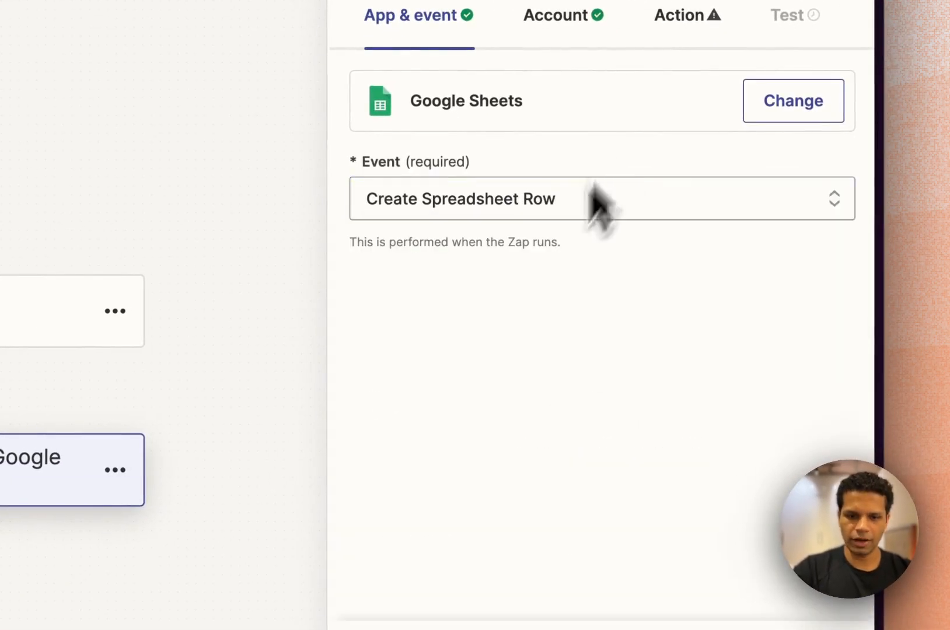
left_click(407, 543)
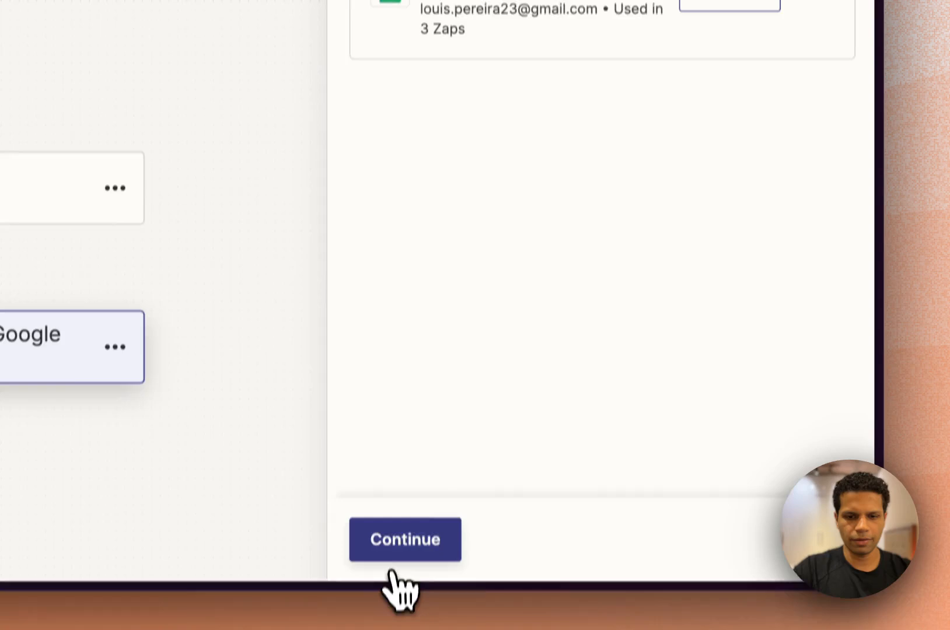
left_click(408, 546)
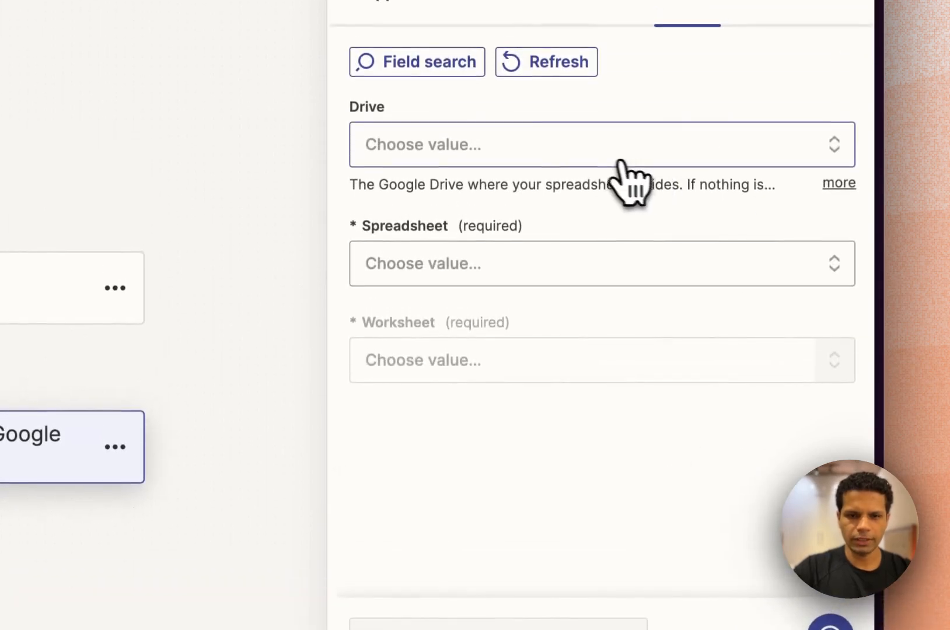
- Choose My Google Drive as the drive, search the spreadsheets for "meeting" and select Meeting Notes
left_click(613, 159)
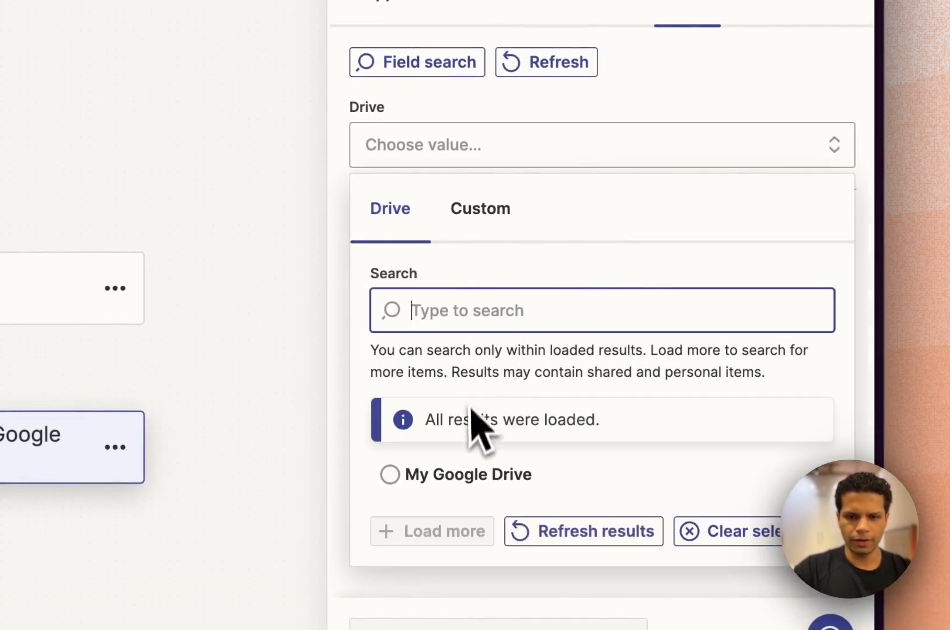
left_click(470, 474)
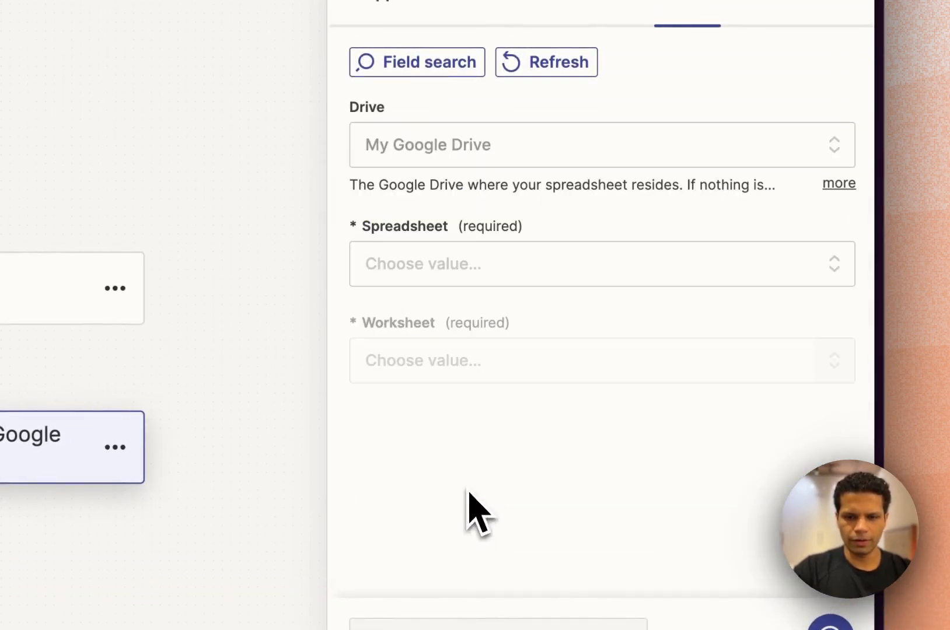
left_click(586, 267)
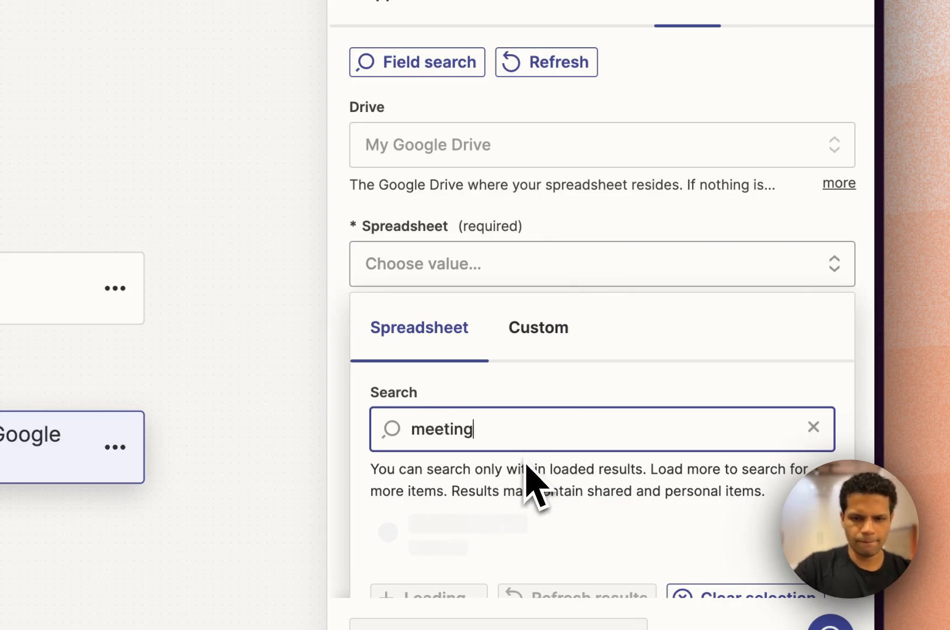
scroll(525, 464, "down", 2)
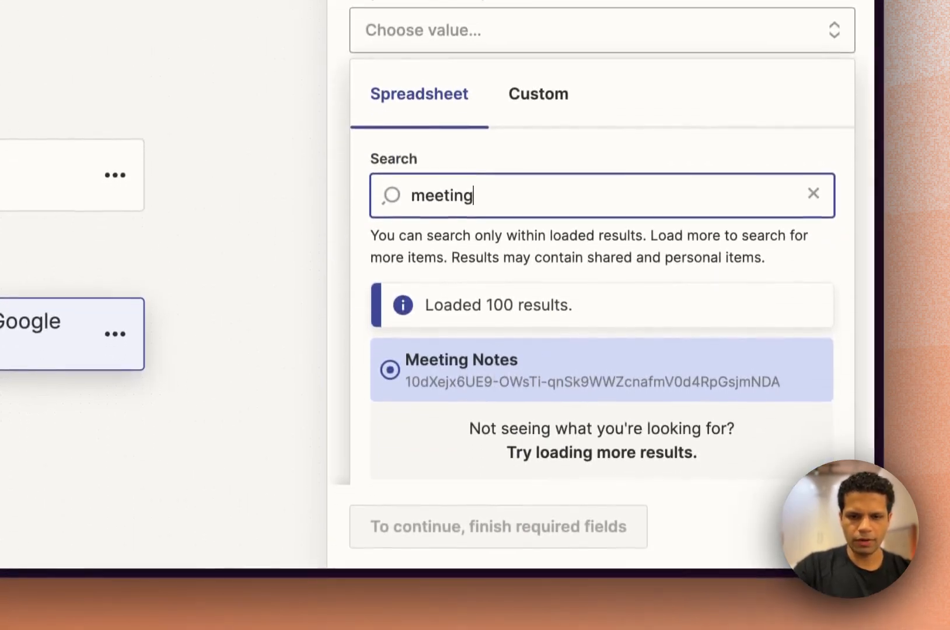
left_click(521, 374)
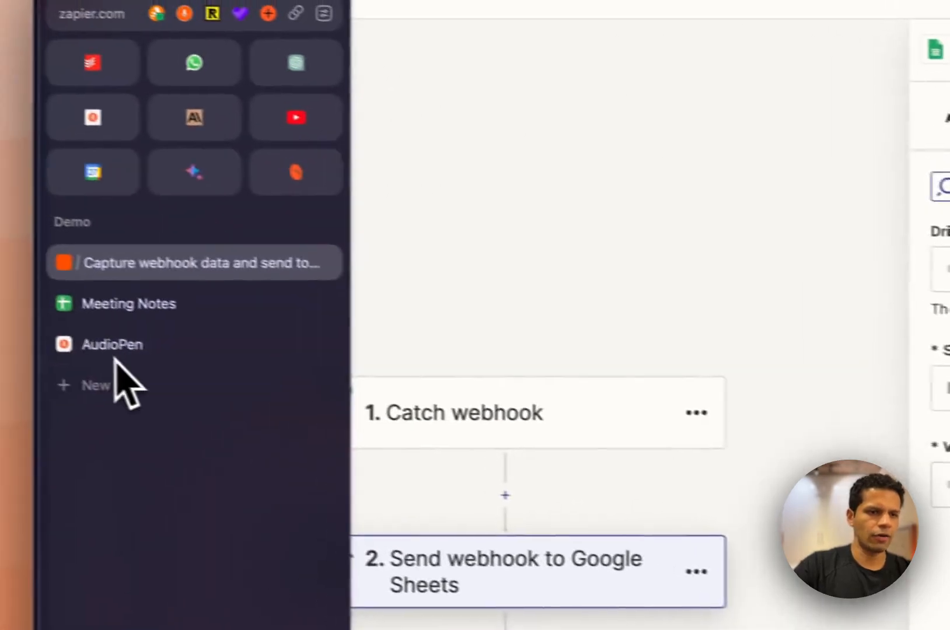
- Switch to the Meeting Notes spreadsheet in Google Sheets and look over its Date, Title and Meeting Notes columns
left_click(128, 306)
left_click(275, 270)
left_click(197, 256)
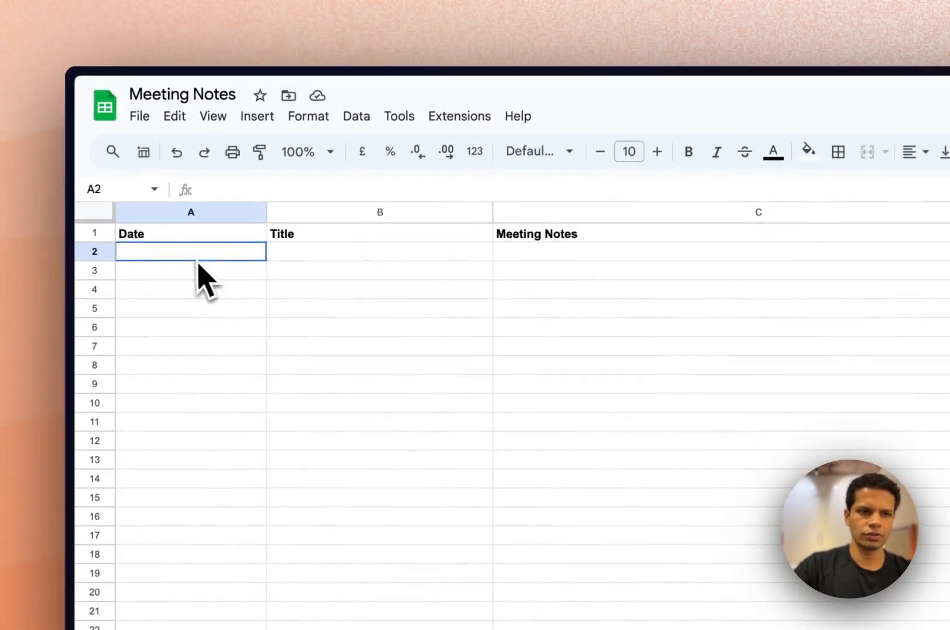
left_click(388, 251)
left_click(560, 252)
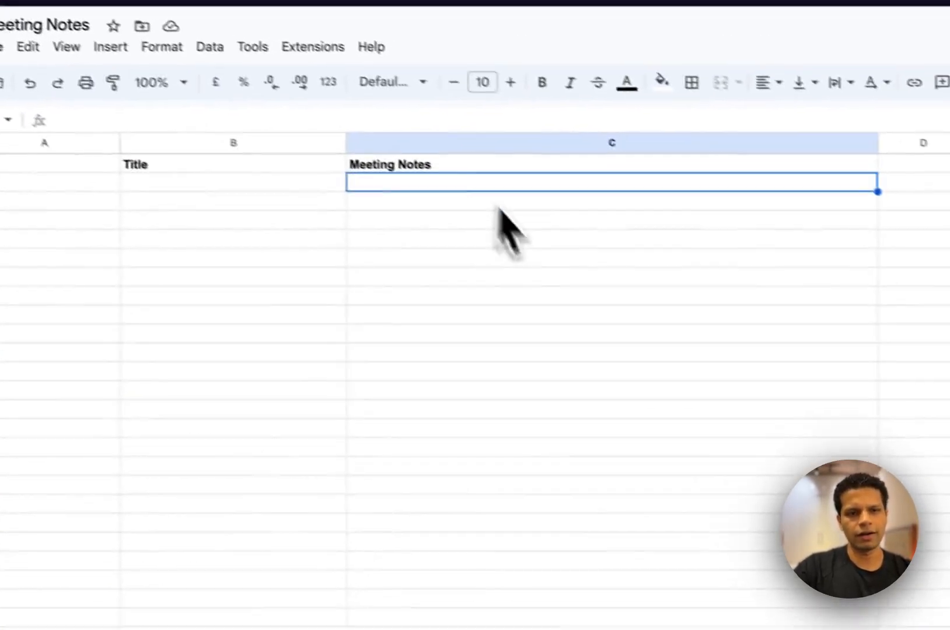
mouse_move(82, 522)
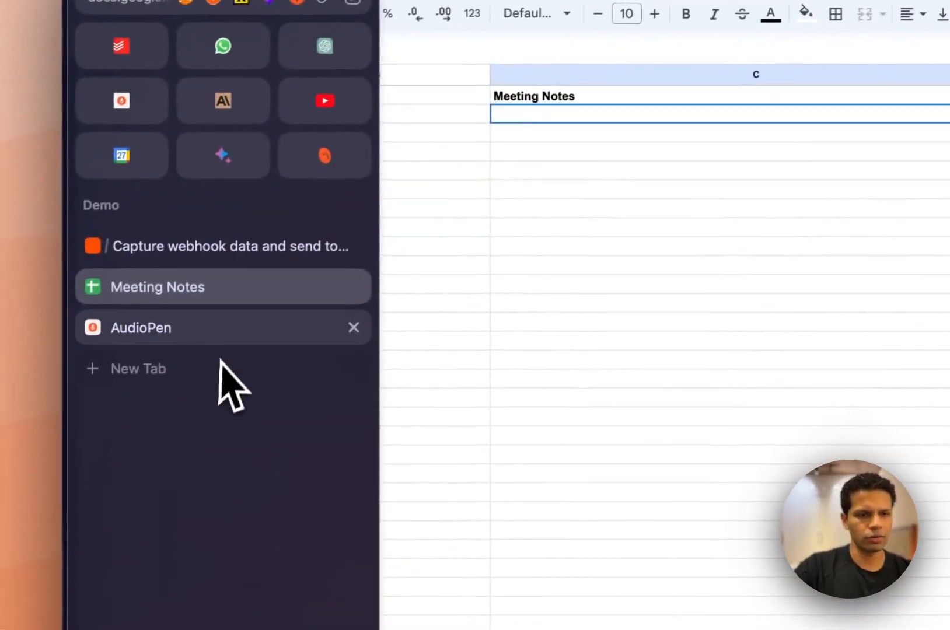
- Return to Zapier and select Sheet1 as the worksheet for the new row
left_click(201, 248)
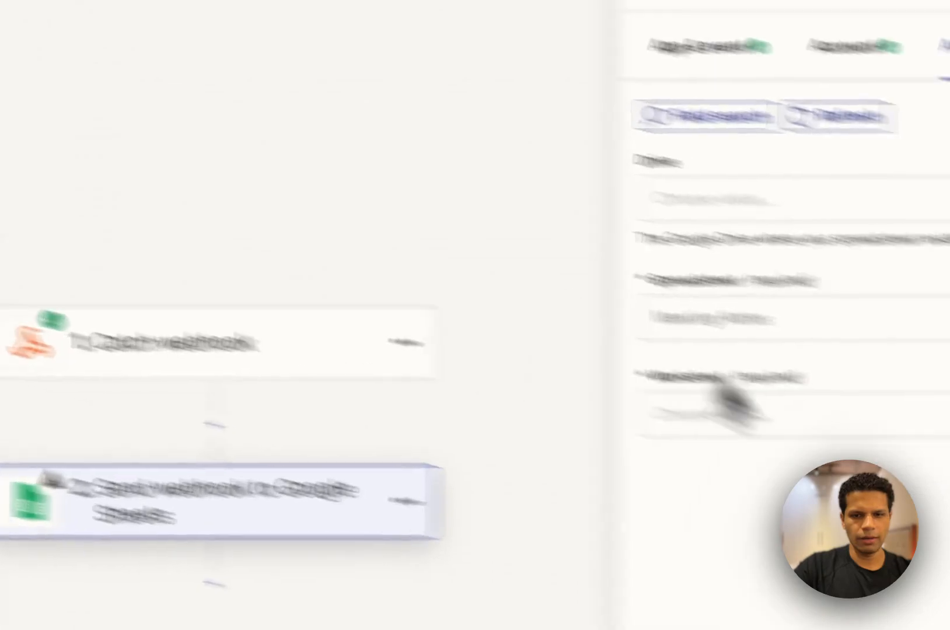
left_click(548, 364)
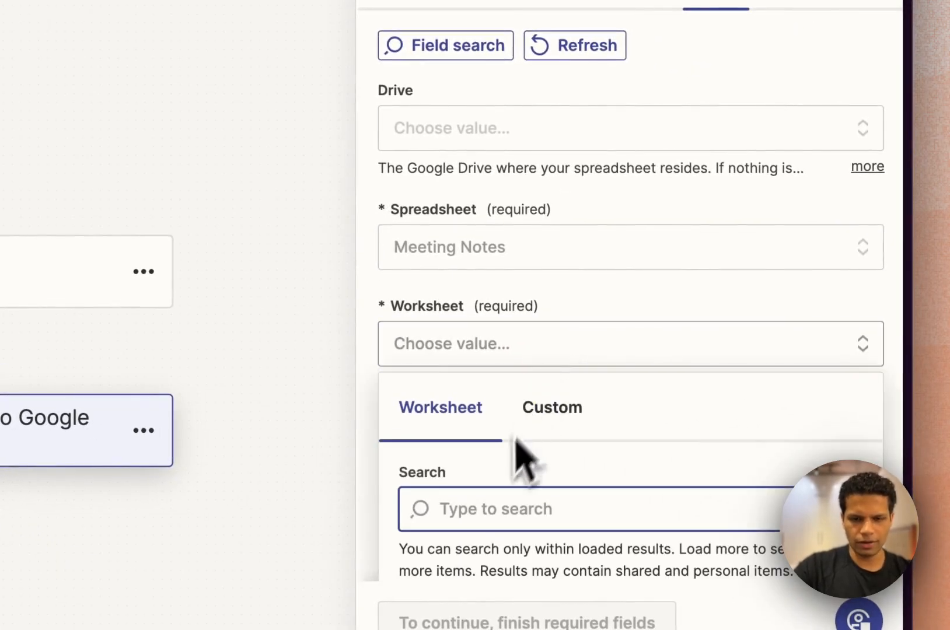
scroll(513, 467, "down", 3)
left_click(517, 480)
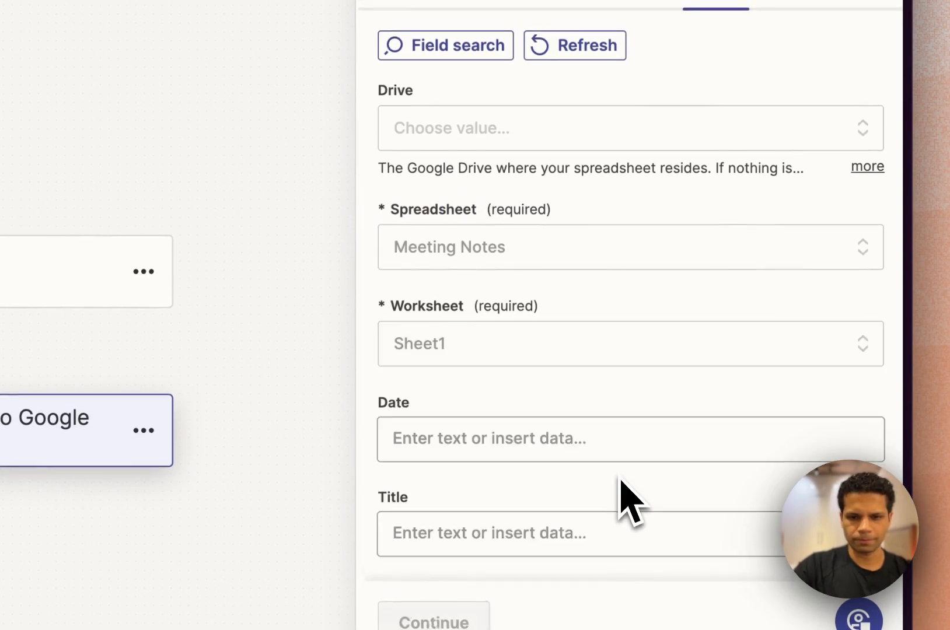
scroll(618, 485, "down", 2)
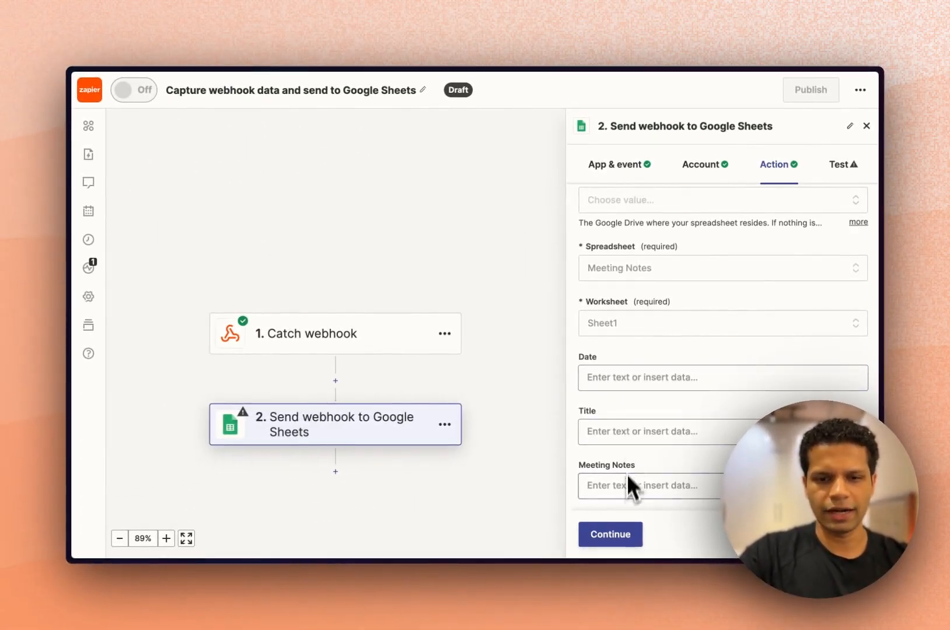
- Compare the Zap's column fields with the headers in the Meeting Notes spreadsheet and return to Zapier
mouse_move(69, 303)
left_click(125, 274)
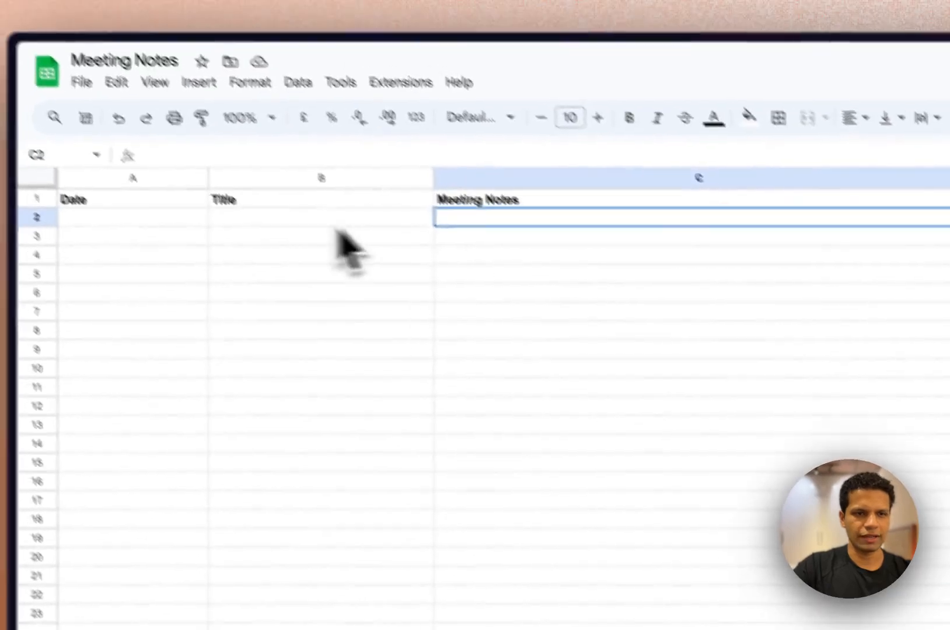
left_click(149, 238)
mouse_move(21, 455)
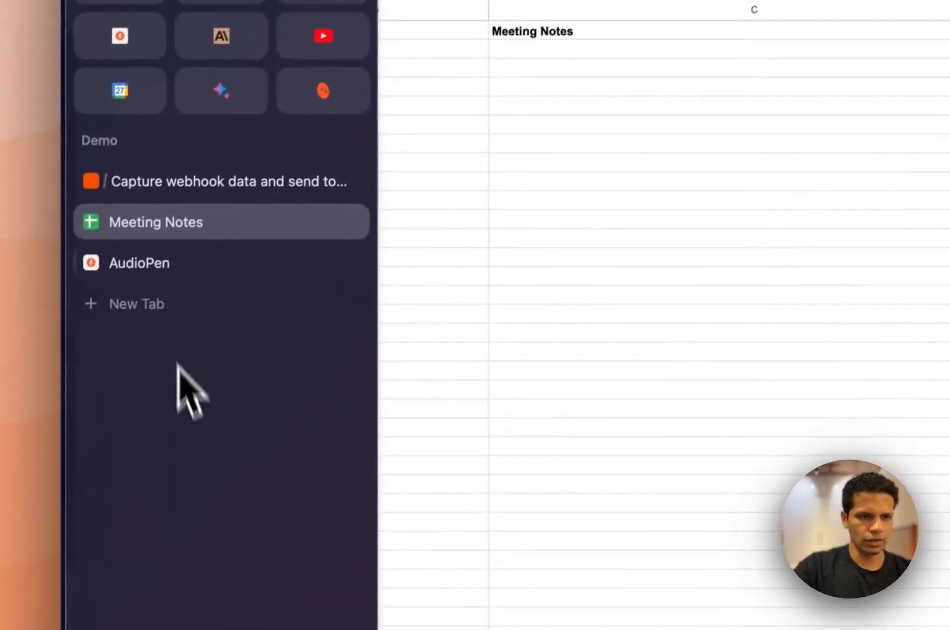
left_click(193, 183)
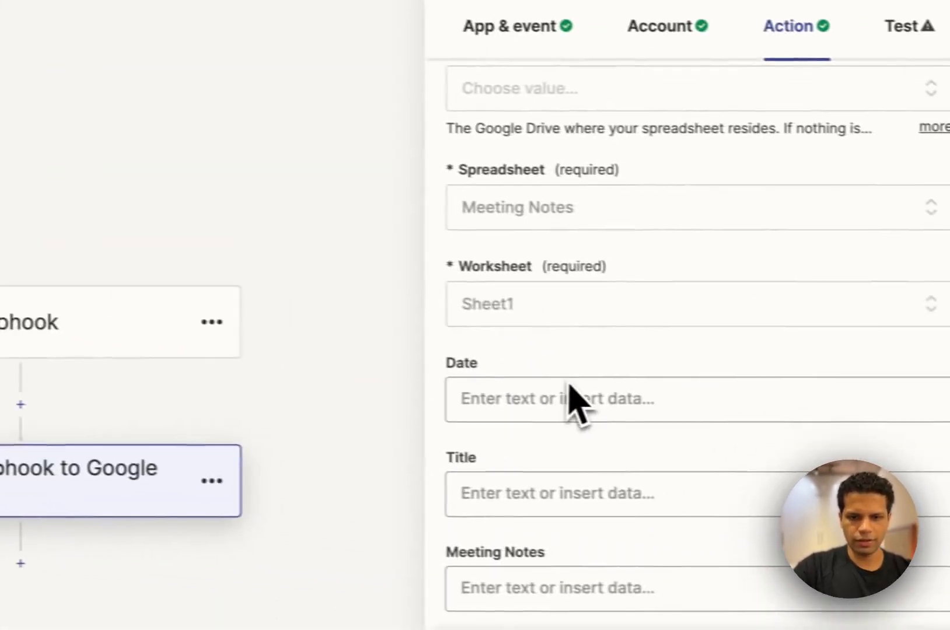
- Map the Date column to the webhook's Date Created value and the Title column to its Title value
left_click(568, 391)
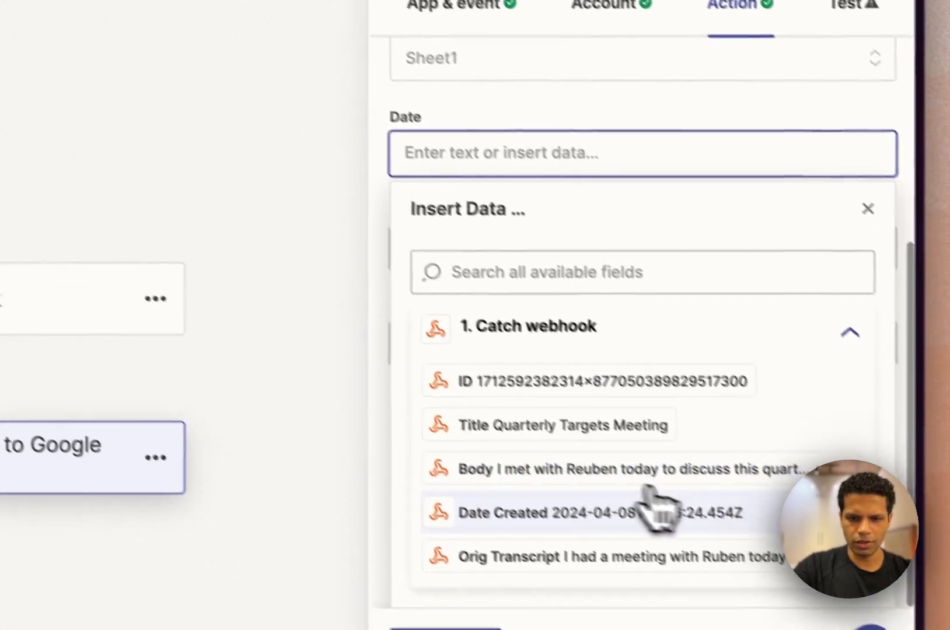
left_click(650, 512)
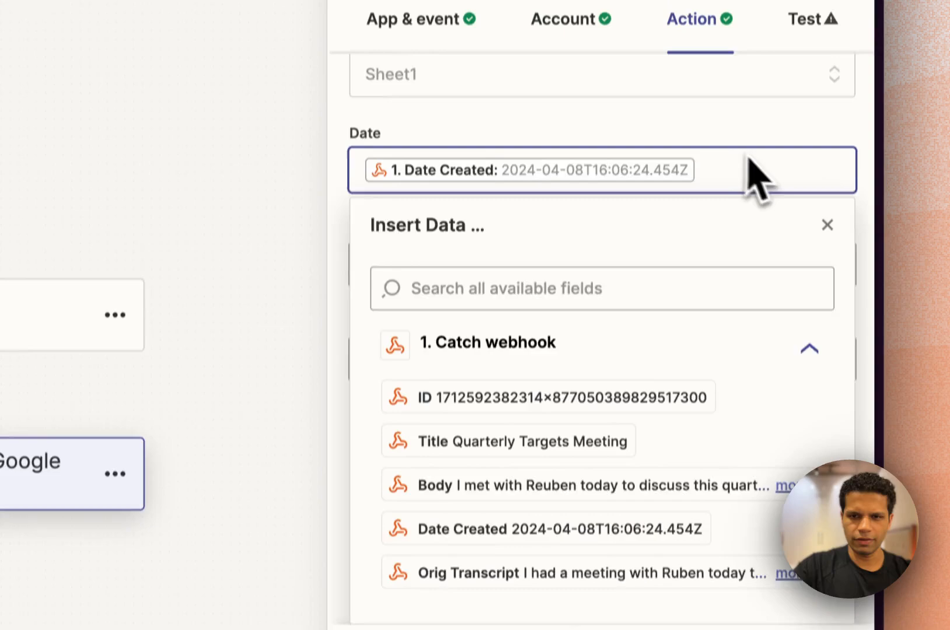
left_click(721, 135)
left_click(494, 489)
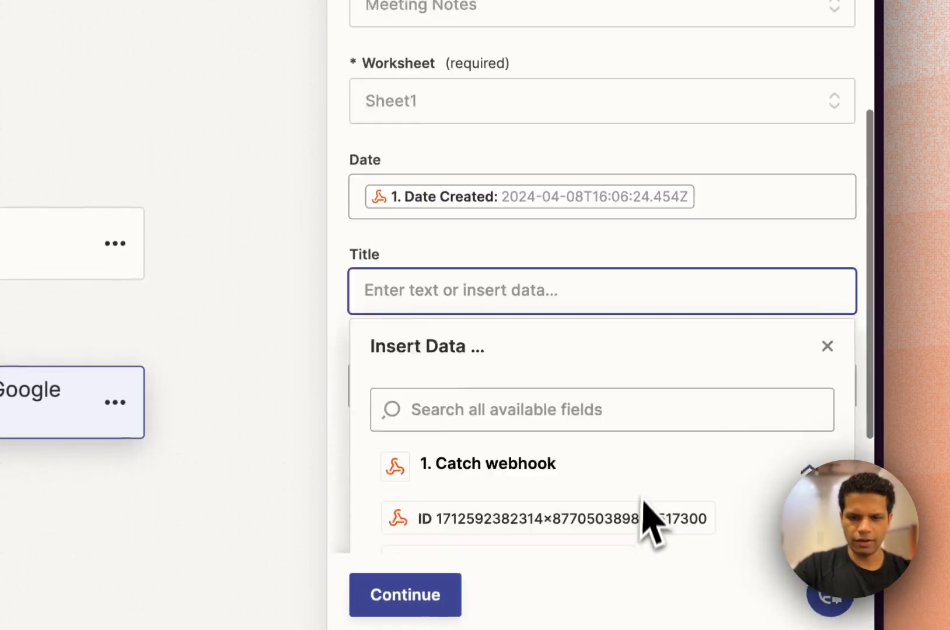
scroll(643, 500, "down", 4)
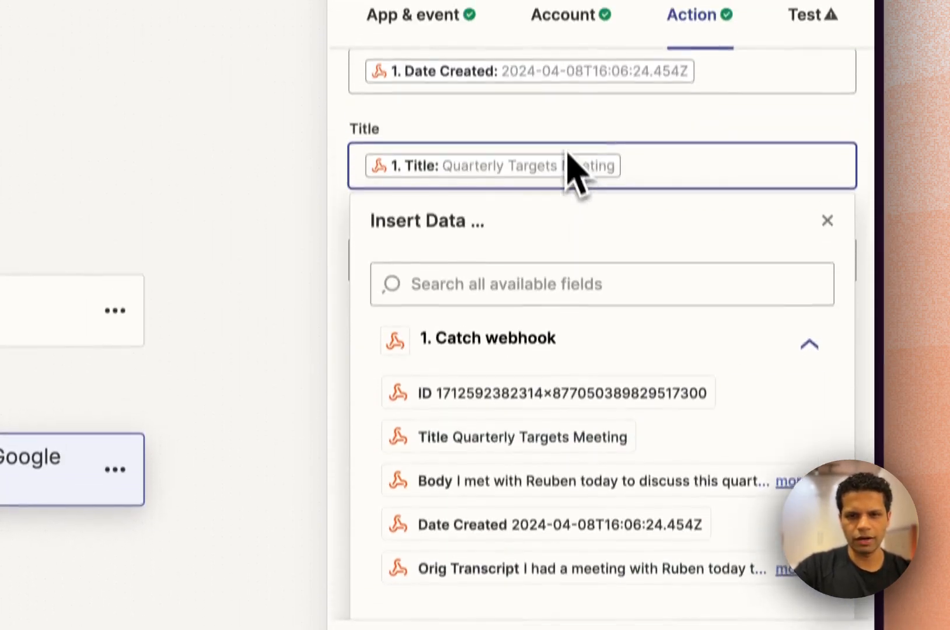
left_click(560, 54)
- Map the Meeting Notes column to the webhook's Body value and continue to the Google Sheets action's test
left_click(479, 507)
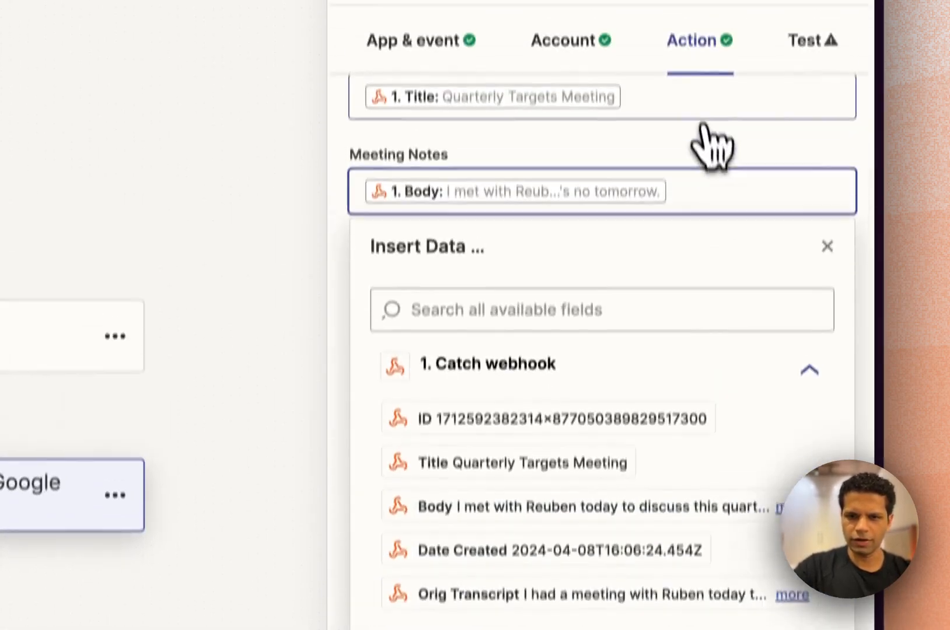
left_click(706, 31)
scroll(592, 288, "up", 2)
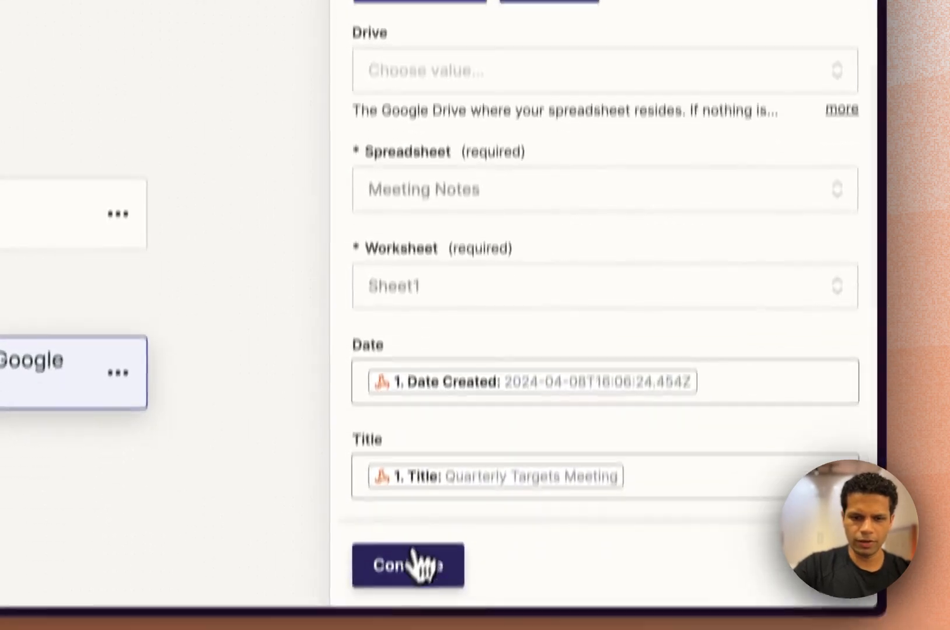
left_click(413, 564)
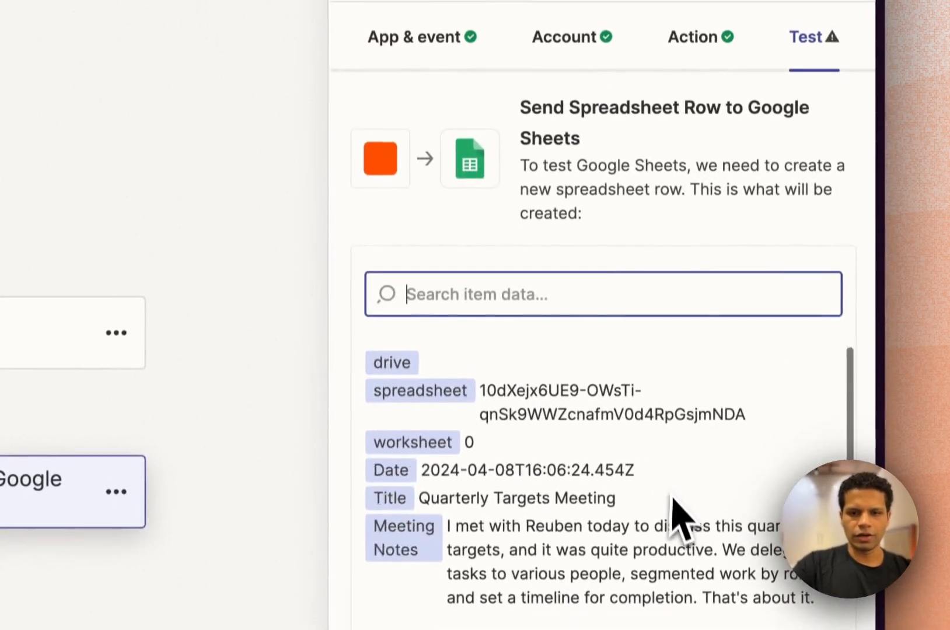
scroll(673, 498, "down", 3)
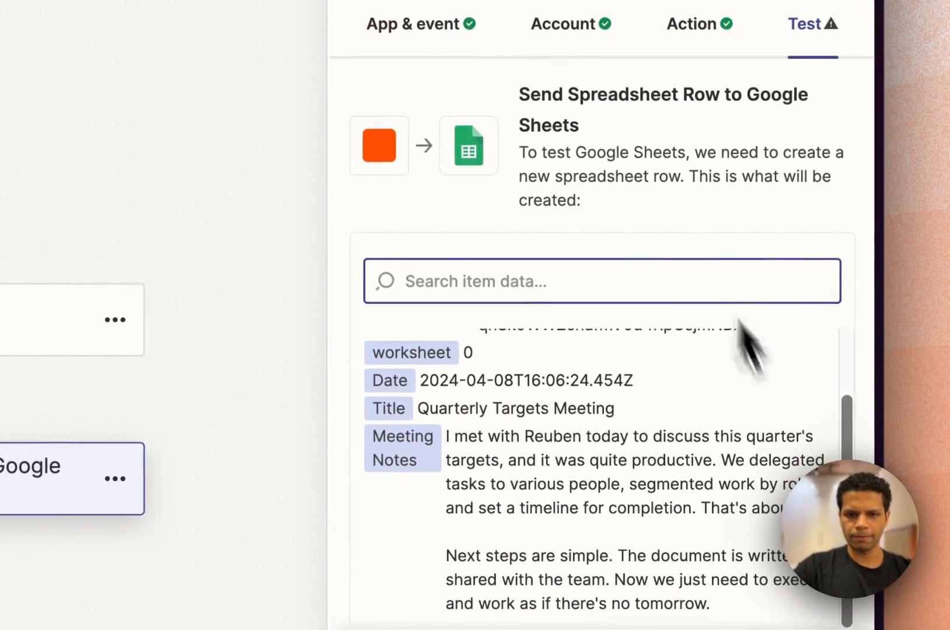
- Run the Google Sheets action test and review the row data it sends
left_click(552, 545)
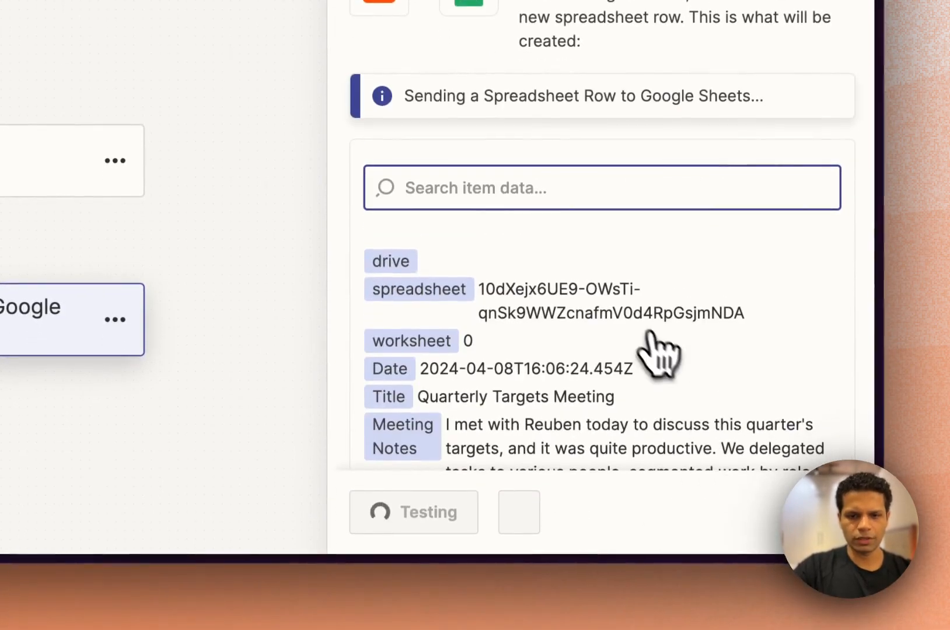
scroll(651, 334, "down", 2)
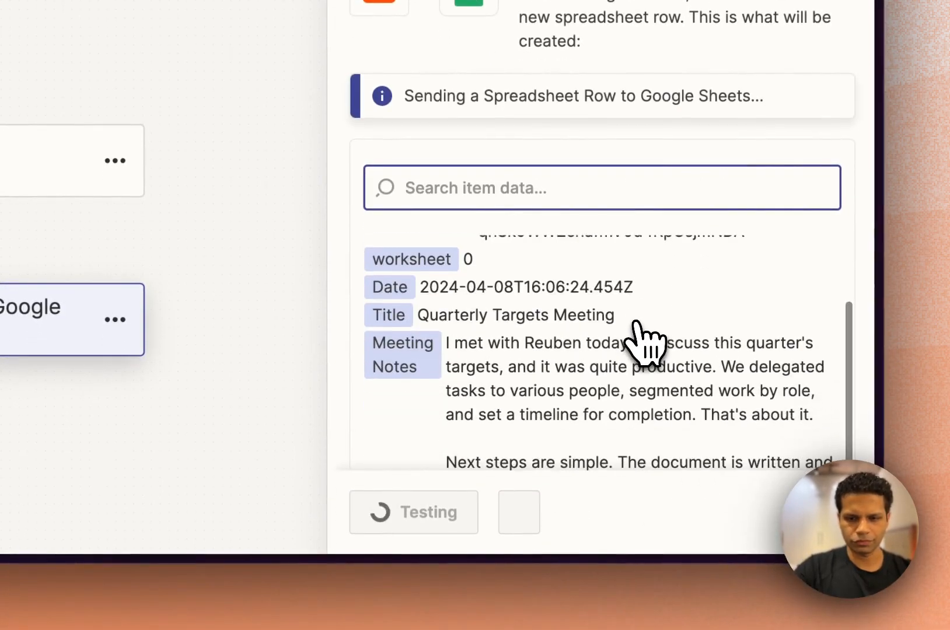
scroll(637, 325, "down", 2)
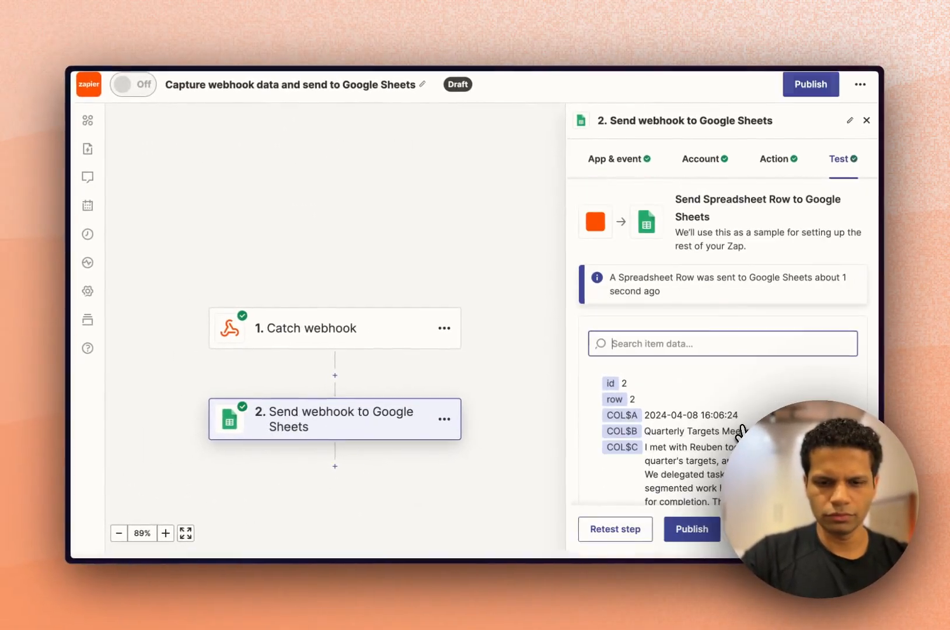
scroll(707, 426, "down", 2)
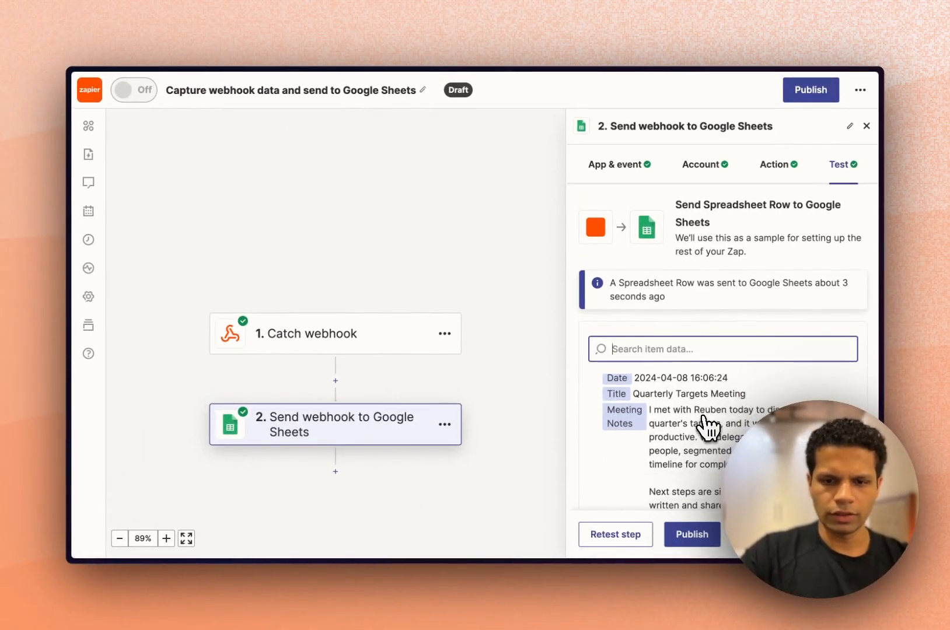
scroll(708, 426, "up", 1)
- Switch to the Meeting Notes spreadsheet and check the test row's date, title and meeting notes in cells A2:C2
mouse_move(93, 311)
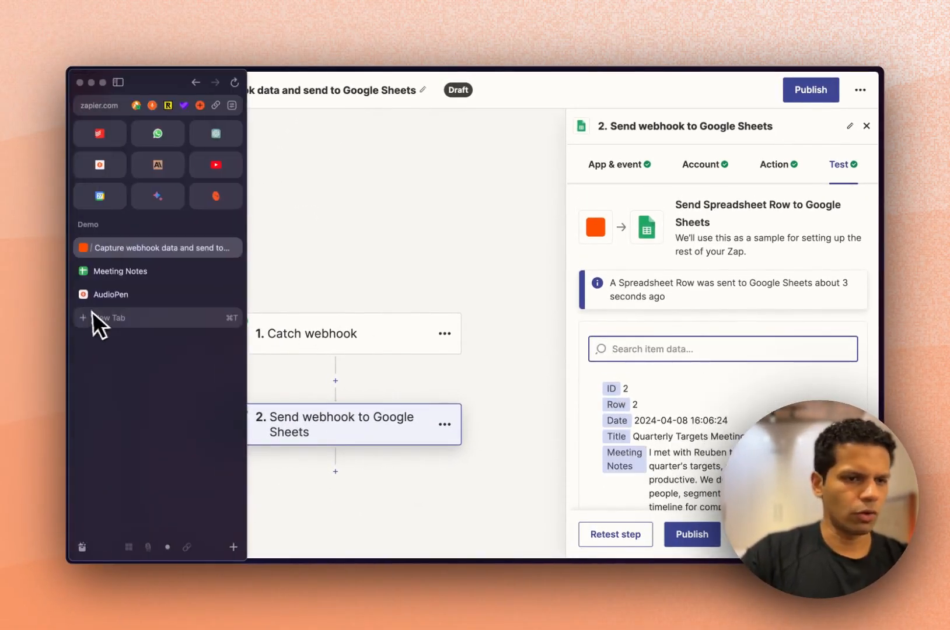
left_click(123, 280)
left_click(106, 149)
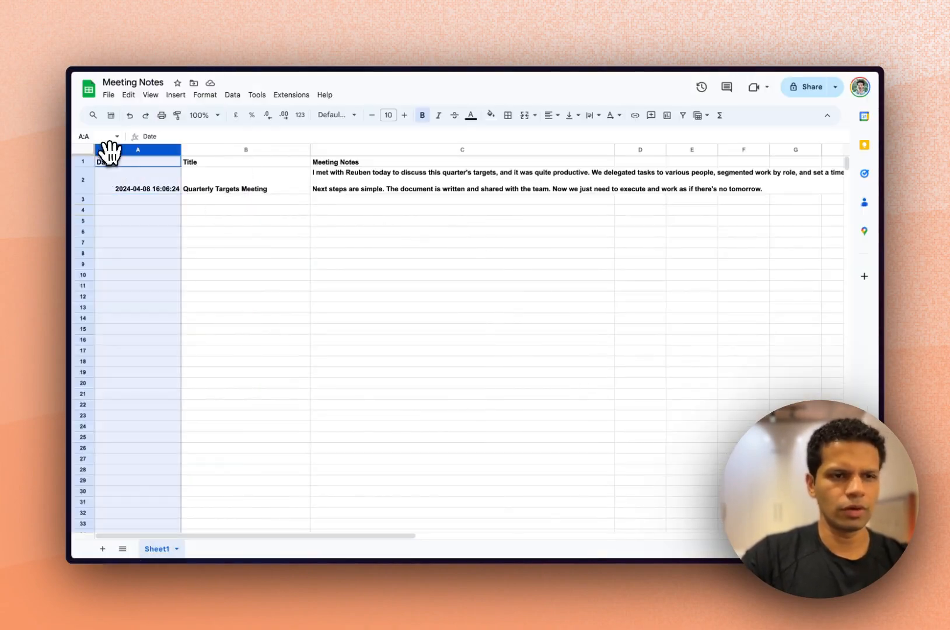
left_click(143, 179)
left_click(336, 192, "shift")
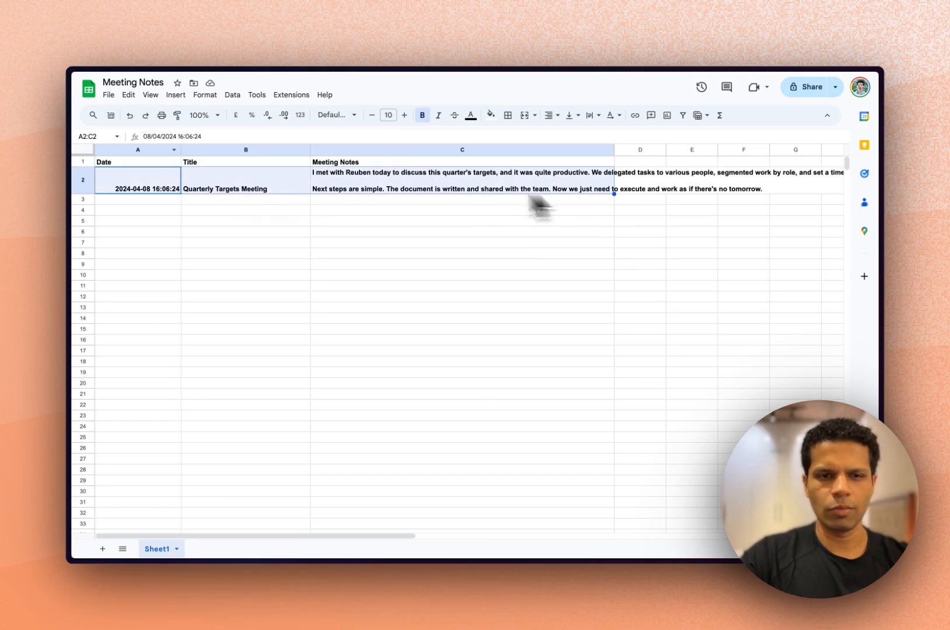
- Return to Zapier and publish the Capture webhook data and send to Google Sheets Zap
mouse_move(78, 378)
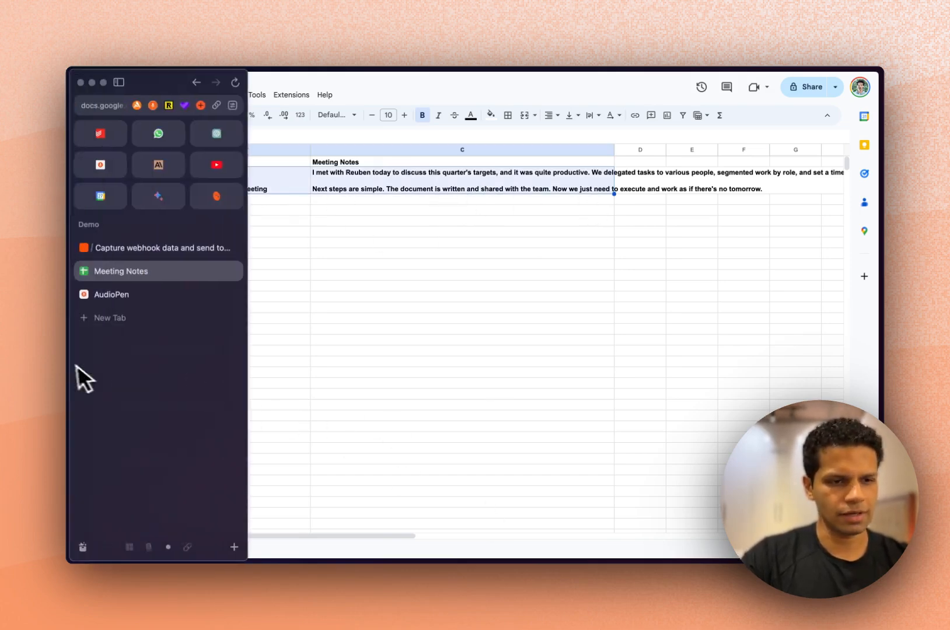
left_click(154, 295)
mouse_move(109, 340)
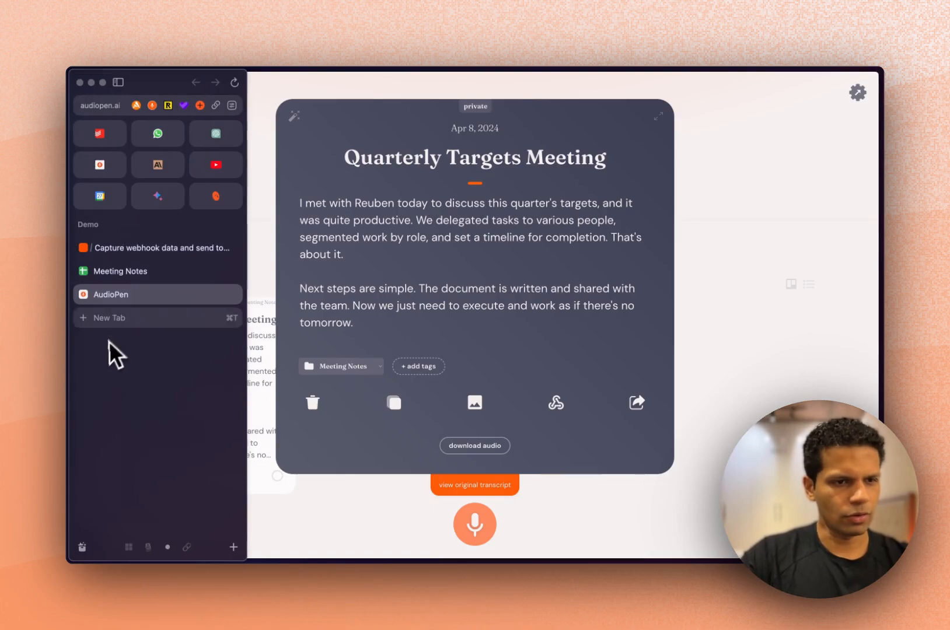
left_click(142, 247)
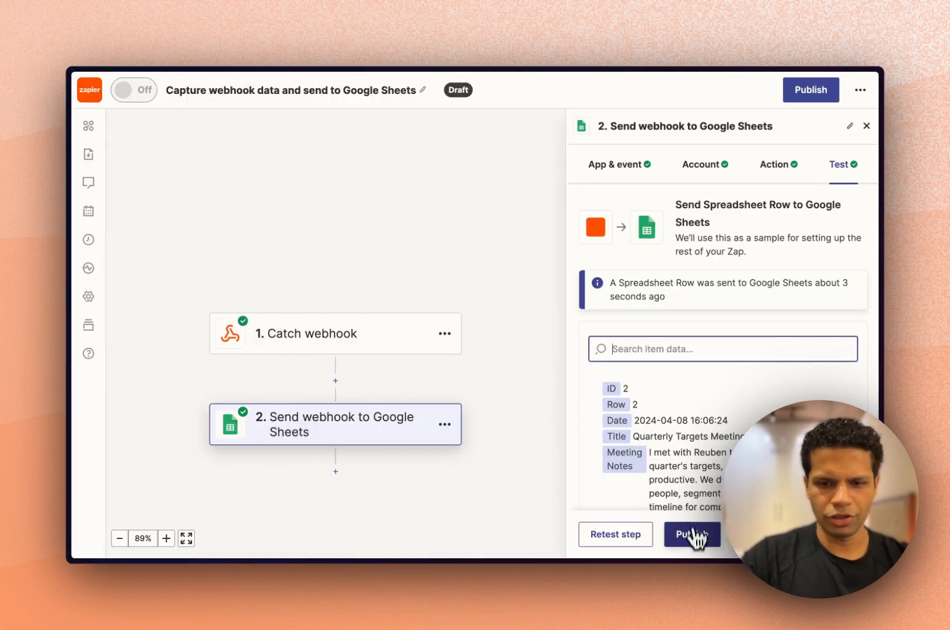
left_click(696, 535)
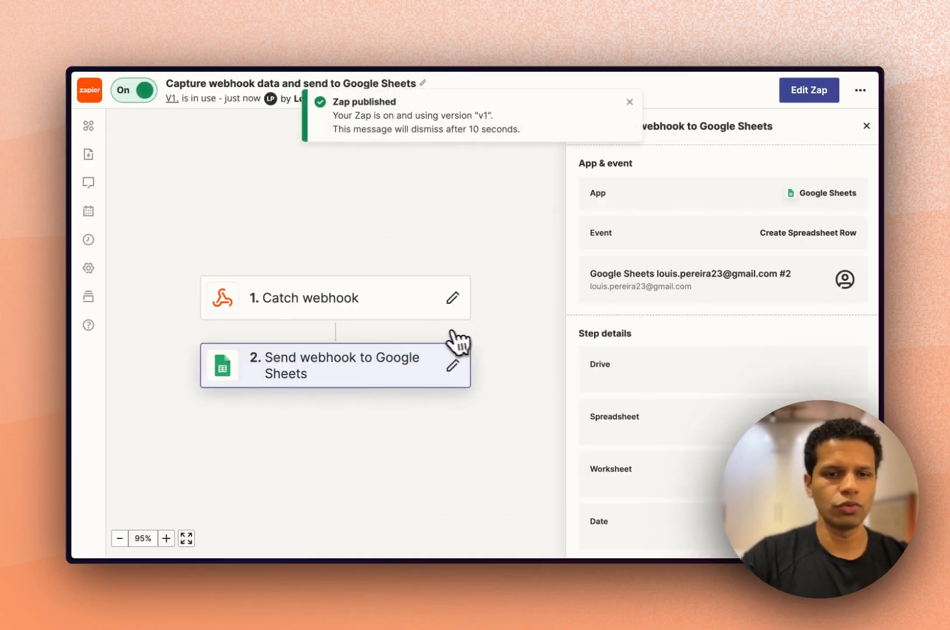
- In AudioPen, open the uncategorized note Staying Focused Amidst AI Progress and trigger its Meeting notes to Google Sheets webhook
mouse_move(73, 303)
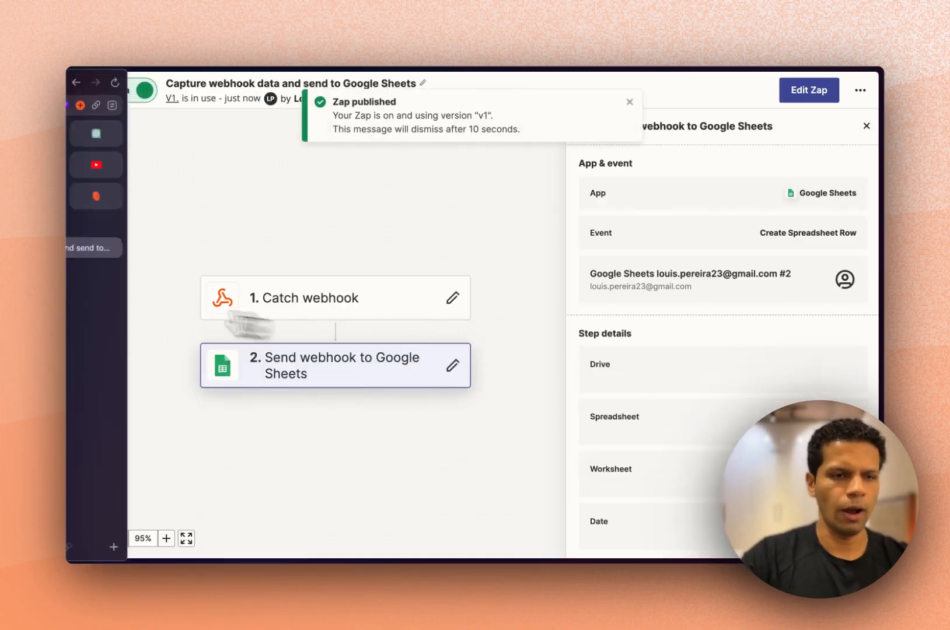
left_click(137, 295)
left_click(711, 344)
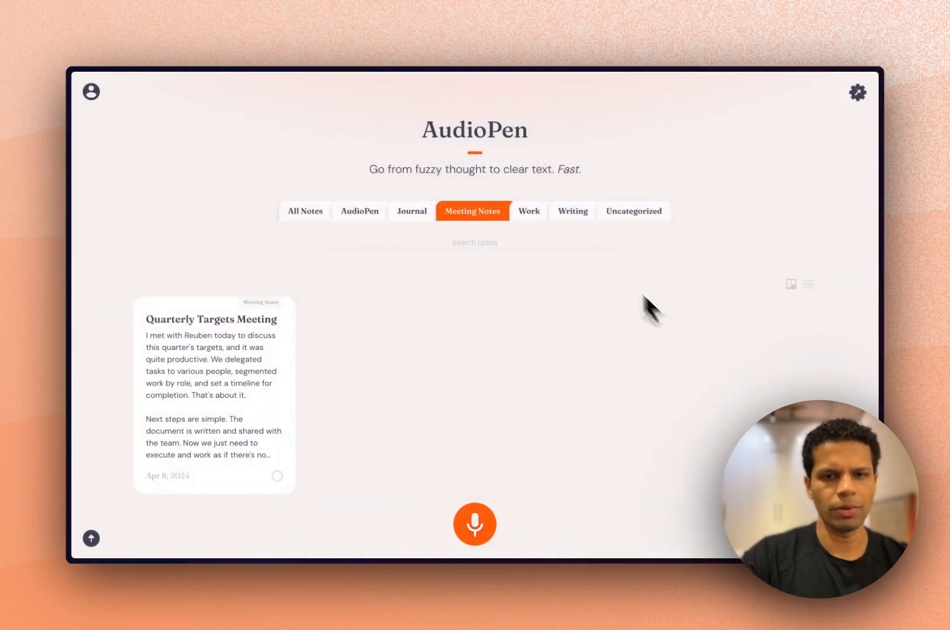
left_click(635, 216)
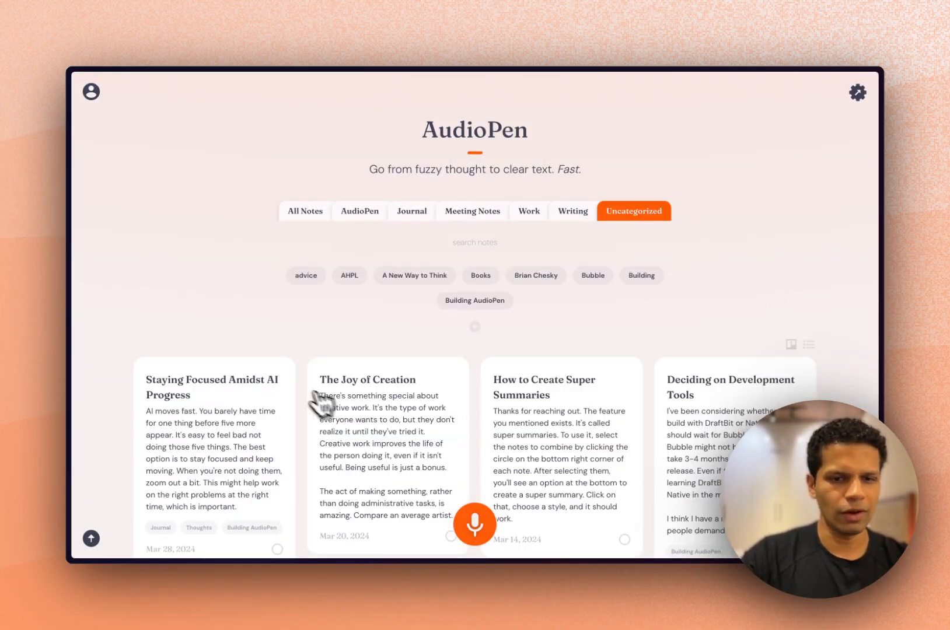
left_click(286, 389)
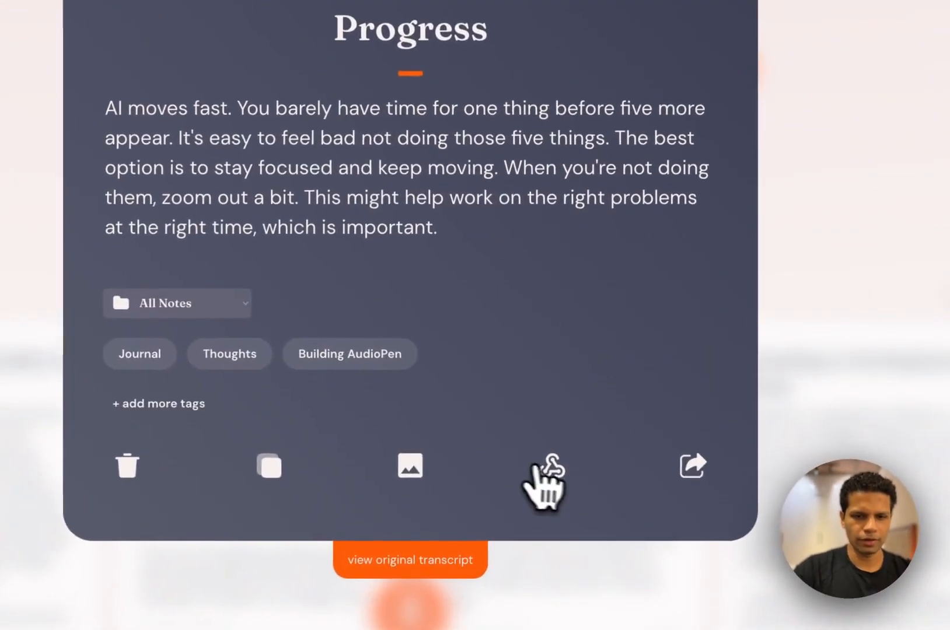
left_click(537, 467)
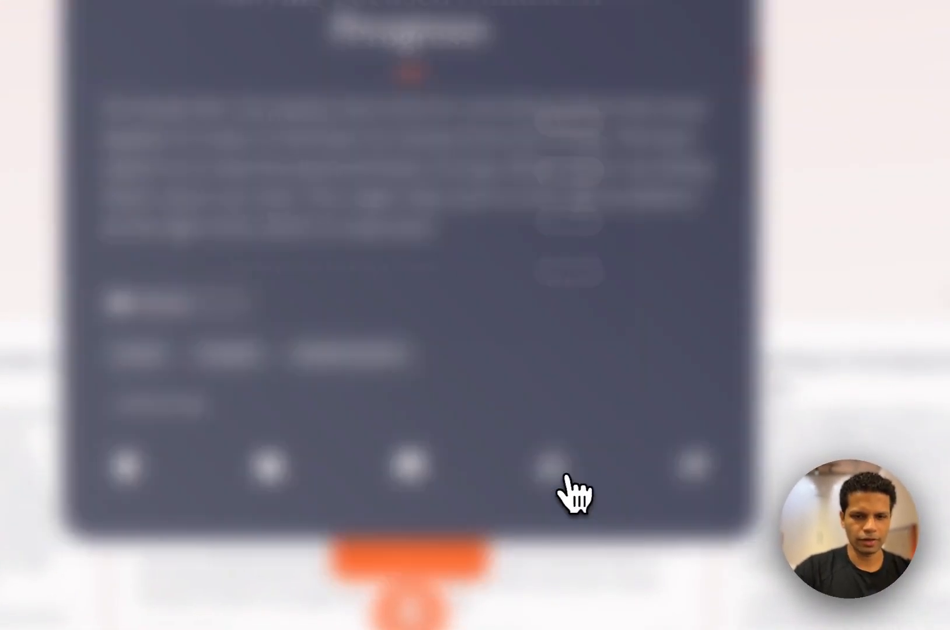
left_click(583, 282)
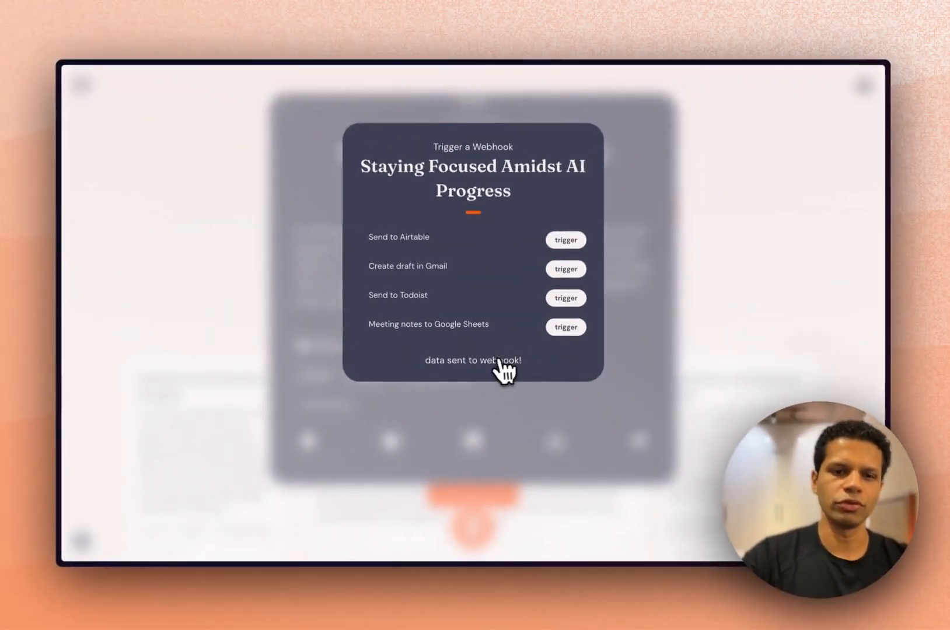
- In the Meeting Notes spreadsheet, check the row for Staying Focused Amidst AI Progress and clear its title and meeting notes
mouse_move(68, 283)
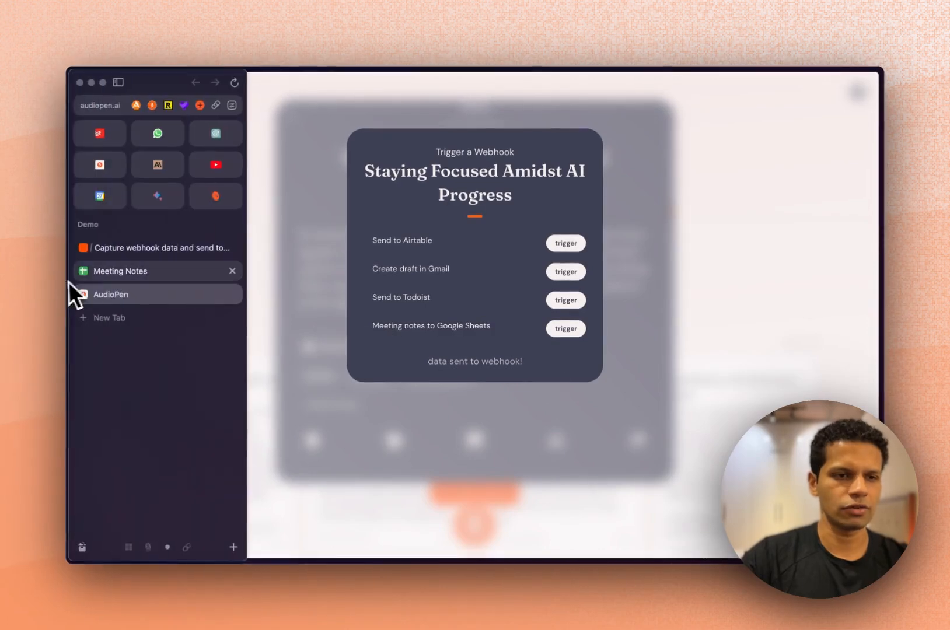
left_click(146, 272)
left_click(322, 230)
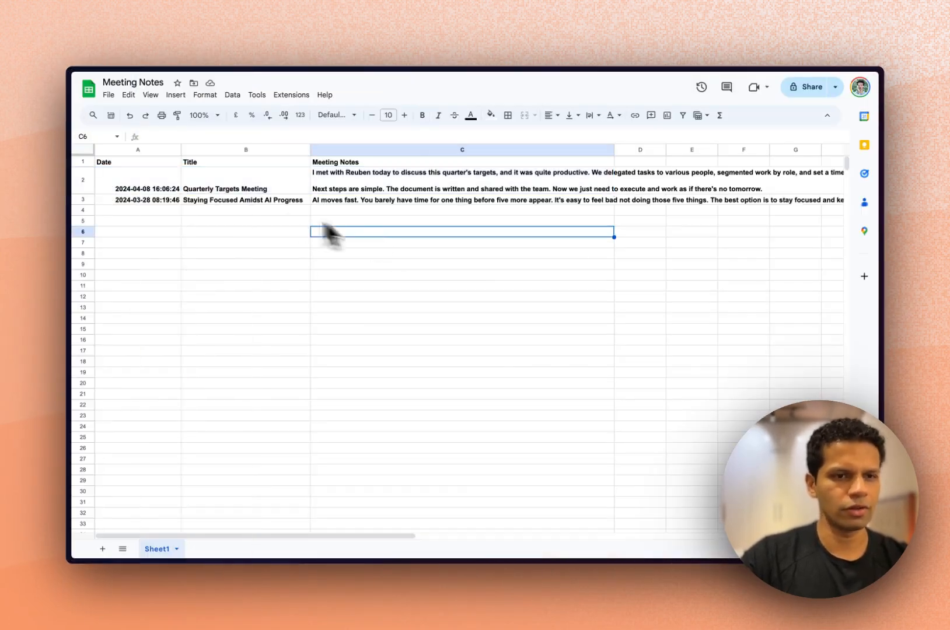
left_click_drag(245, 199, 504, 206)
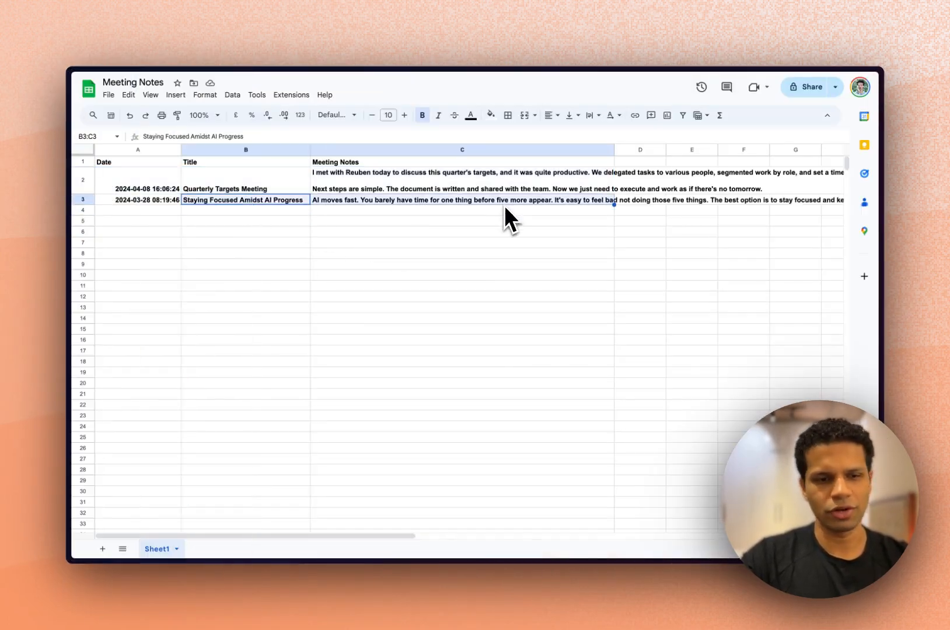
key("Delete")
key("Left")
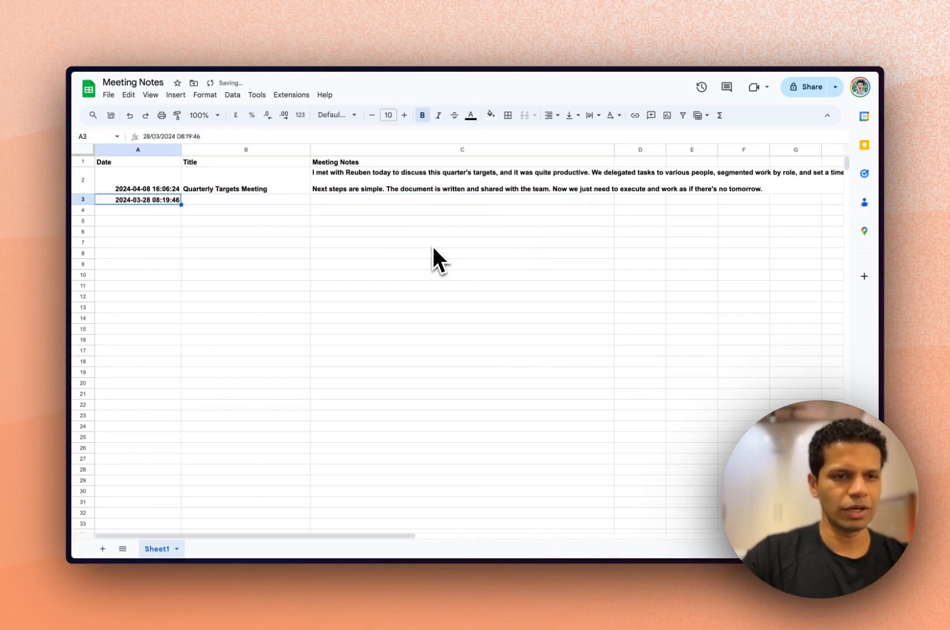
left_click(462, 293)
- Return to AudioPen, close the webhook list and the open note, and show the Meeting Notes folder
mouse_move(69, 338)
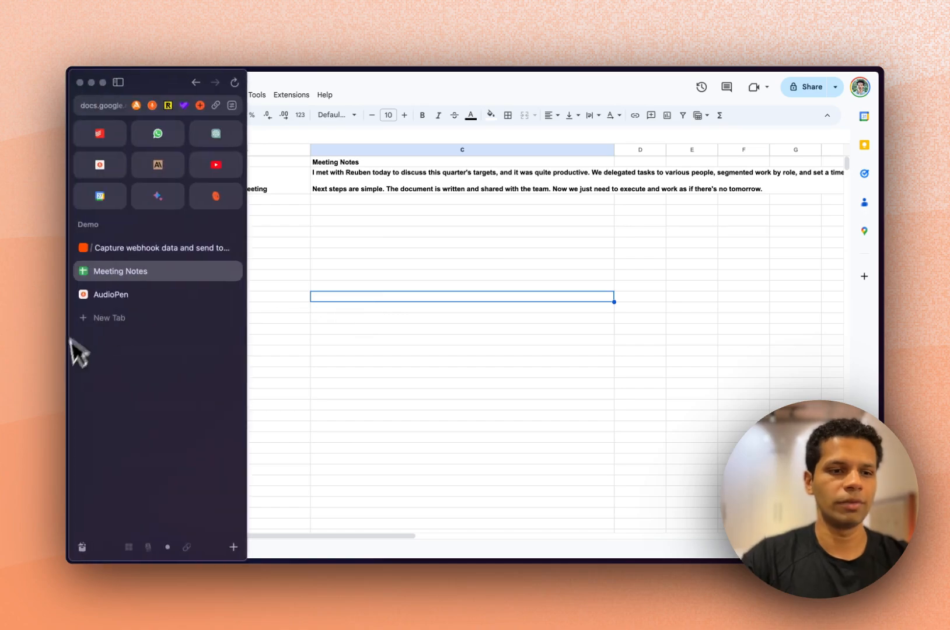
left_click(123, 322)
left_click(131, 303)
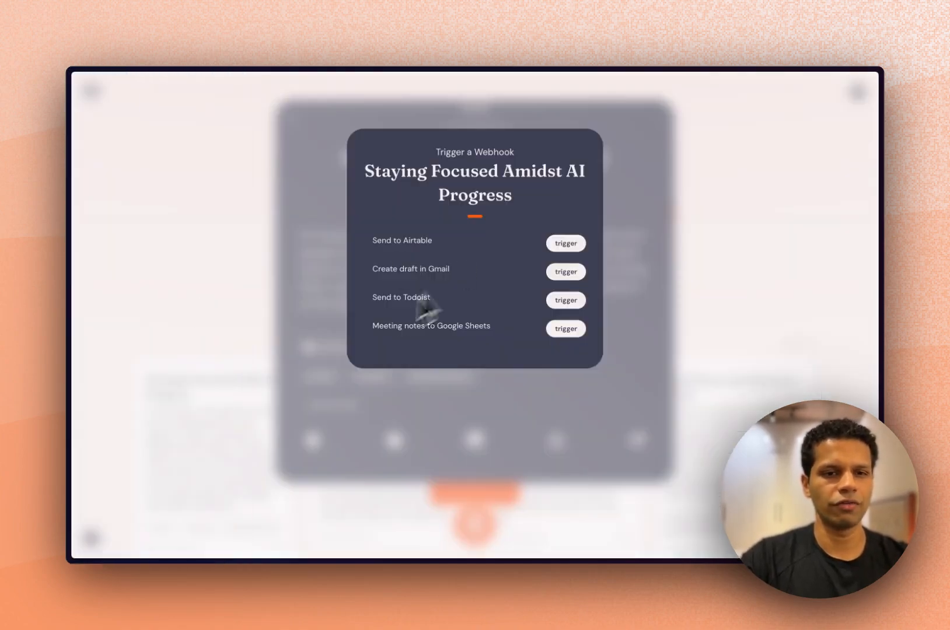
left_click(287, 318)
left_click(216, 298)
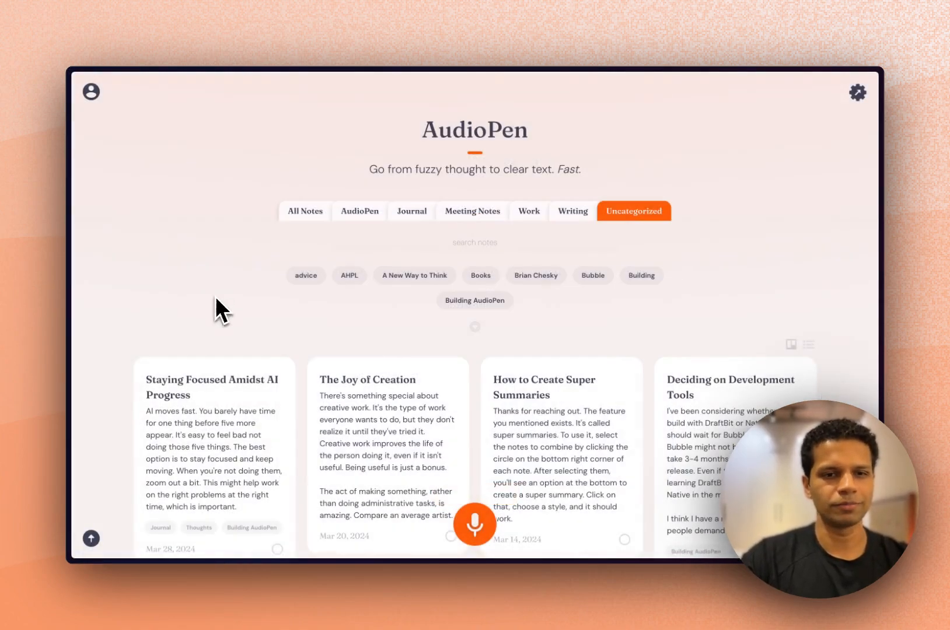
left_click(455, 220)
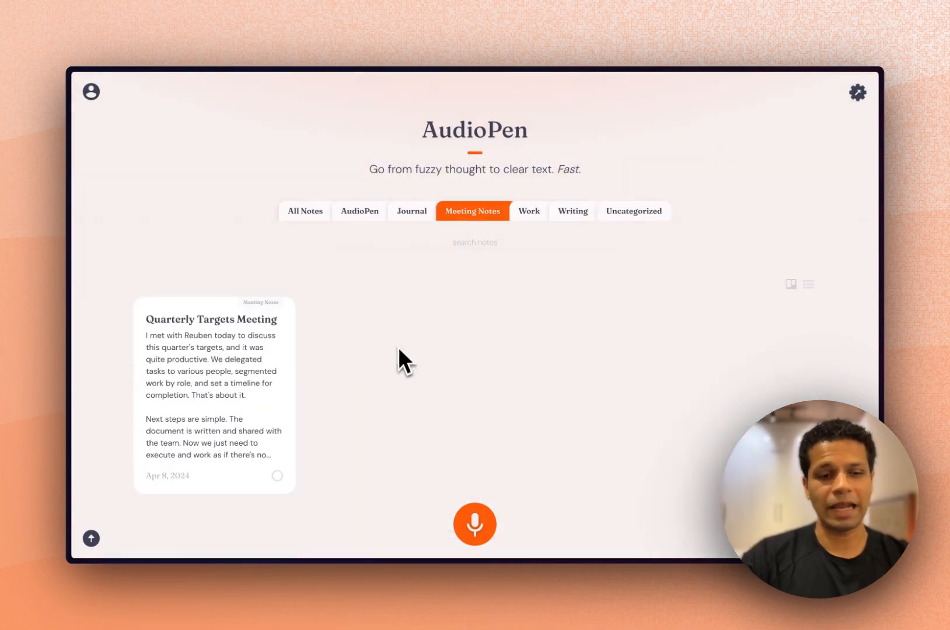